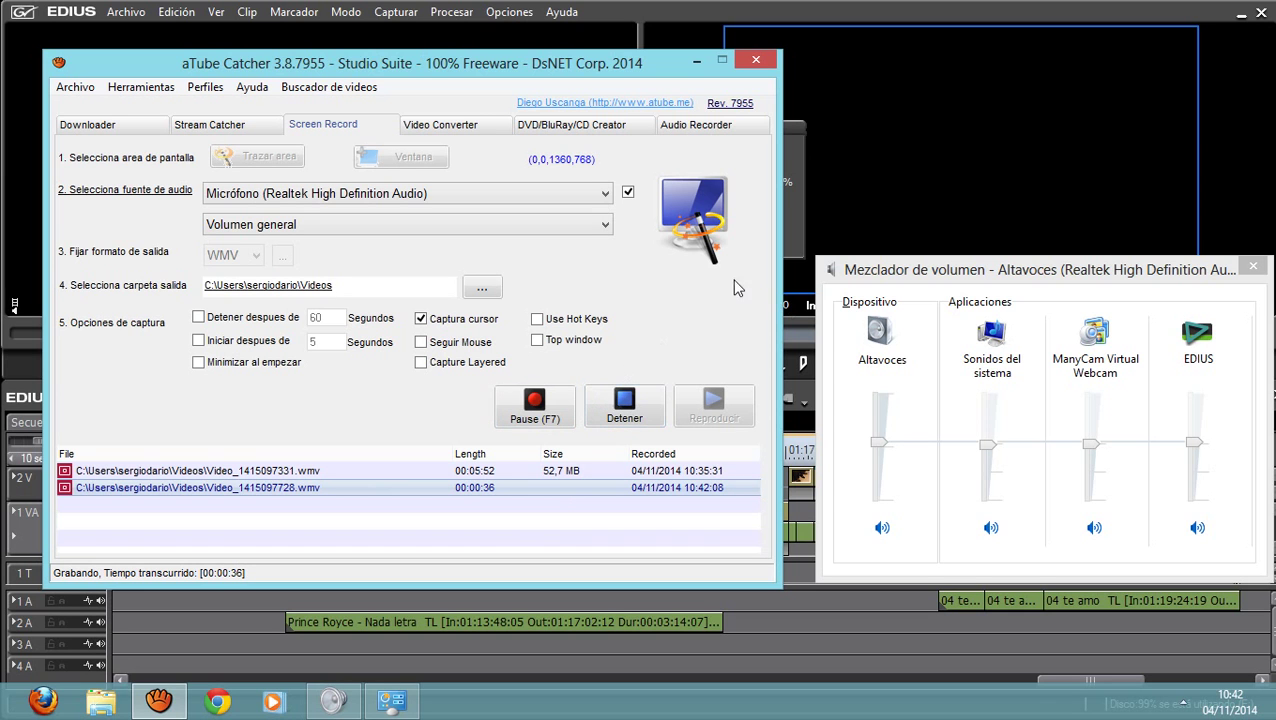
Show the hidden notification-area programs and open the options of the utility with the magnifier icon.
left_click(1183, 703)
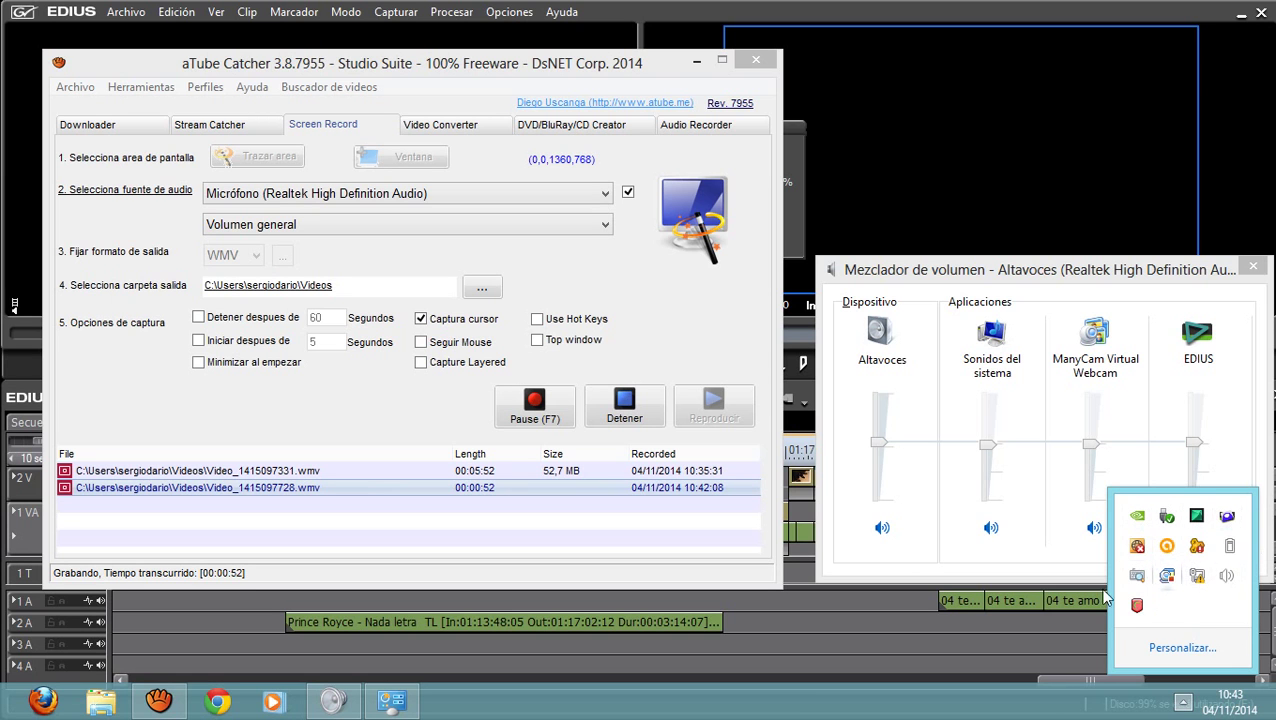
mouse_move(1169, 554)
right_click(1142, 578)
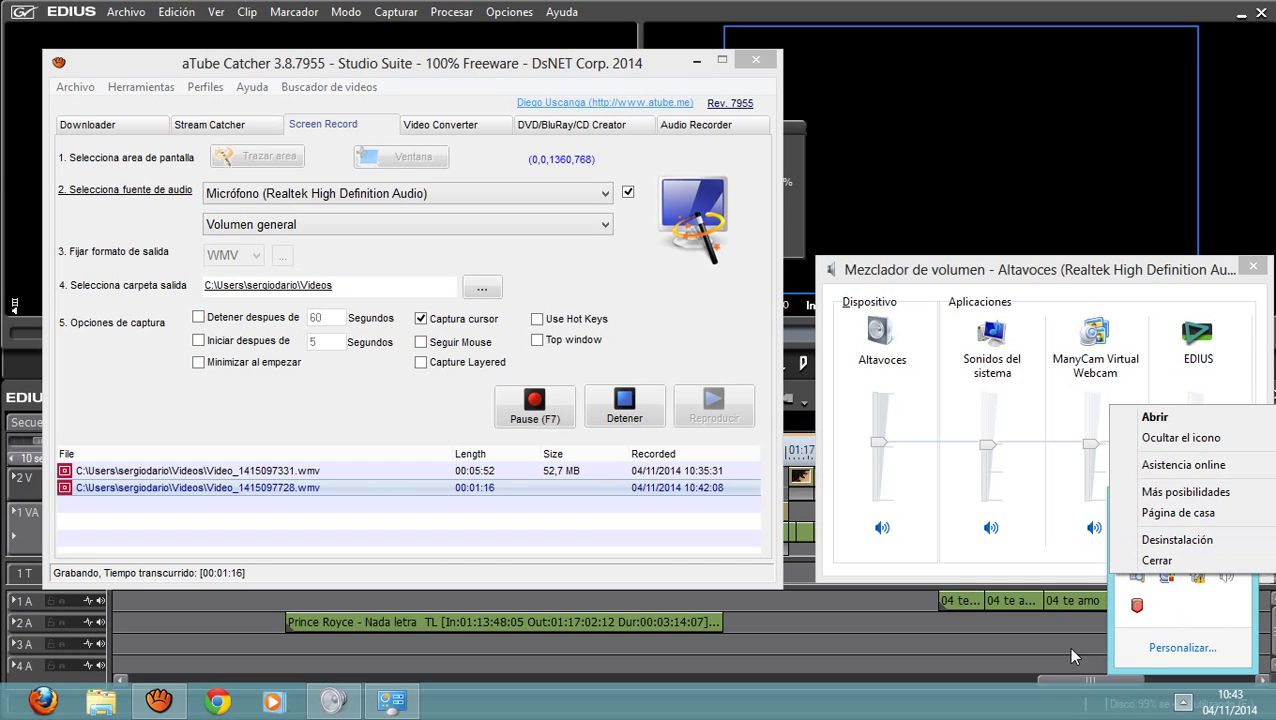
Bring the EDIUS window to the front and shift the export progress dialog slightly to the right.
left_click(799, 188)
left_click_drag(767, 132, 852, 127)
left_click(1183, 705)
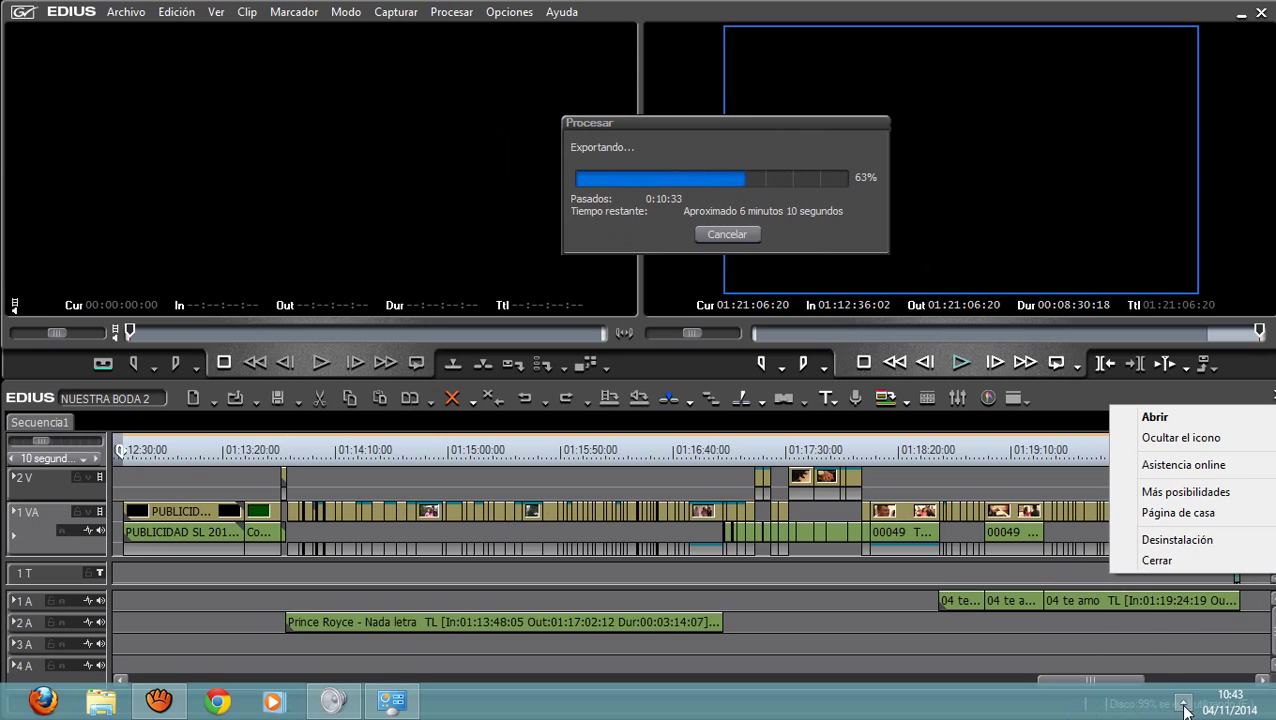
left_click(1183, 705)
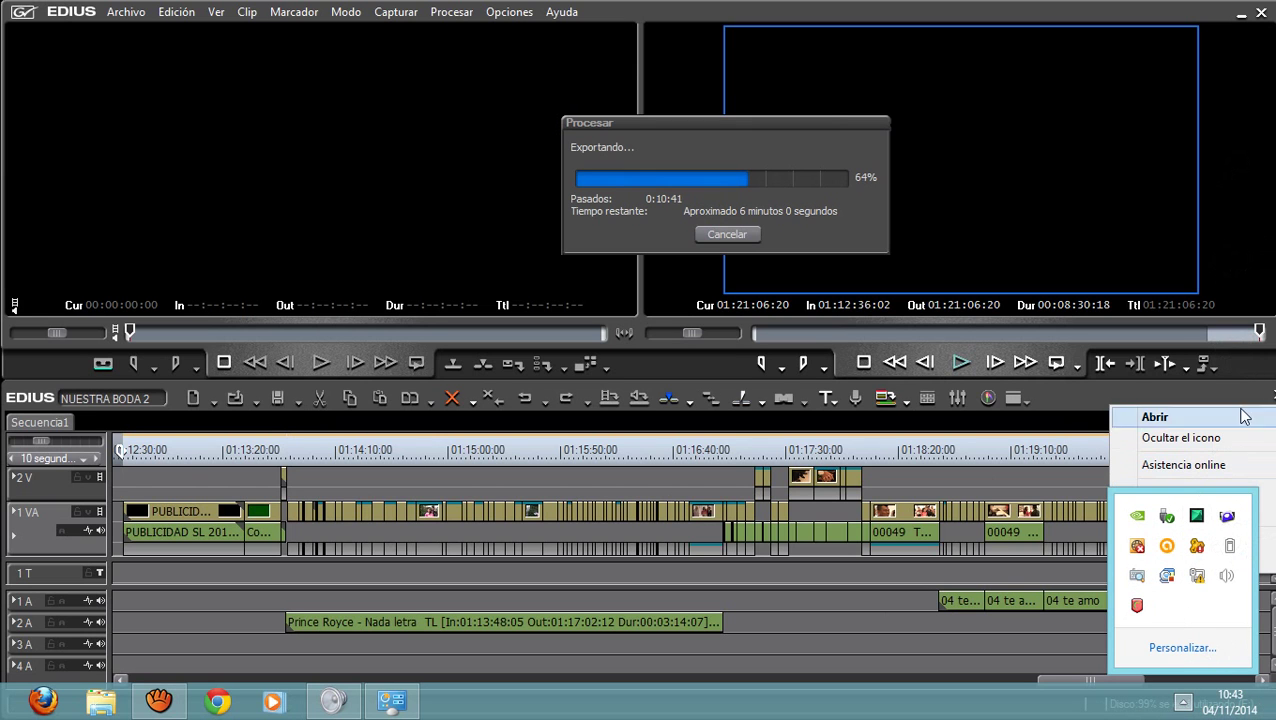
left_click(1060, 459)
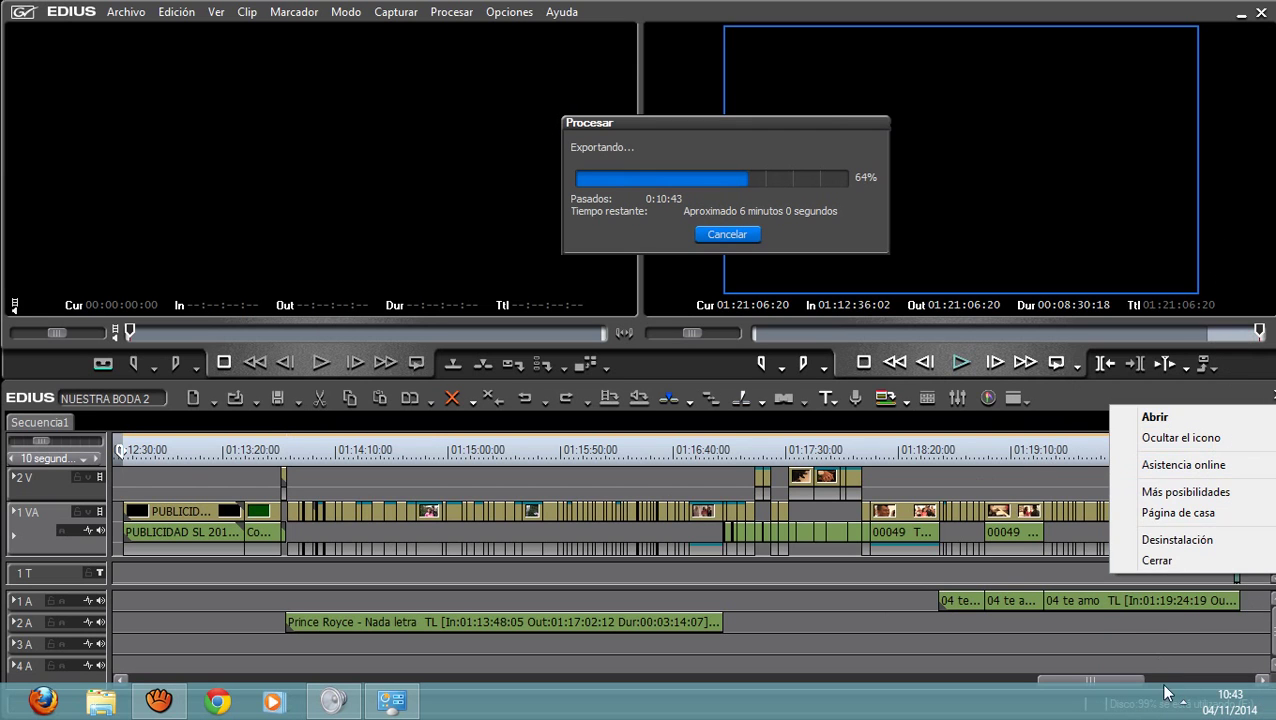
Close the magnifier-icon utility running in the background and confirm leaving the program completely.
left_click(1184, 703)
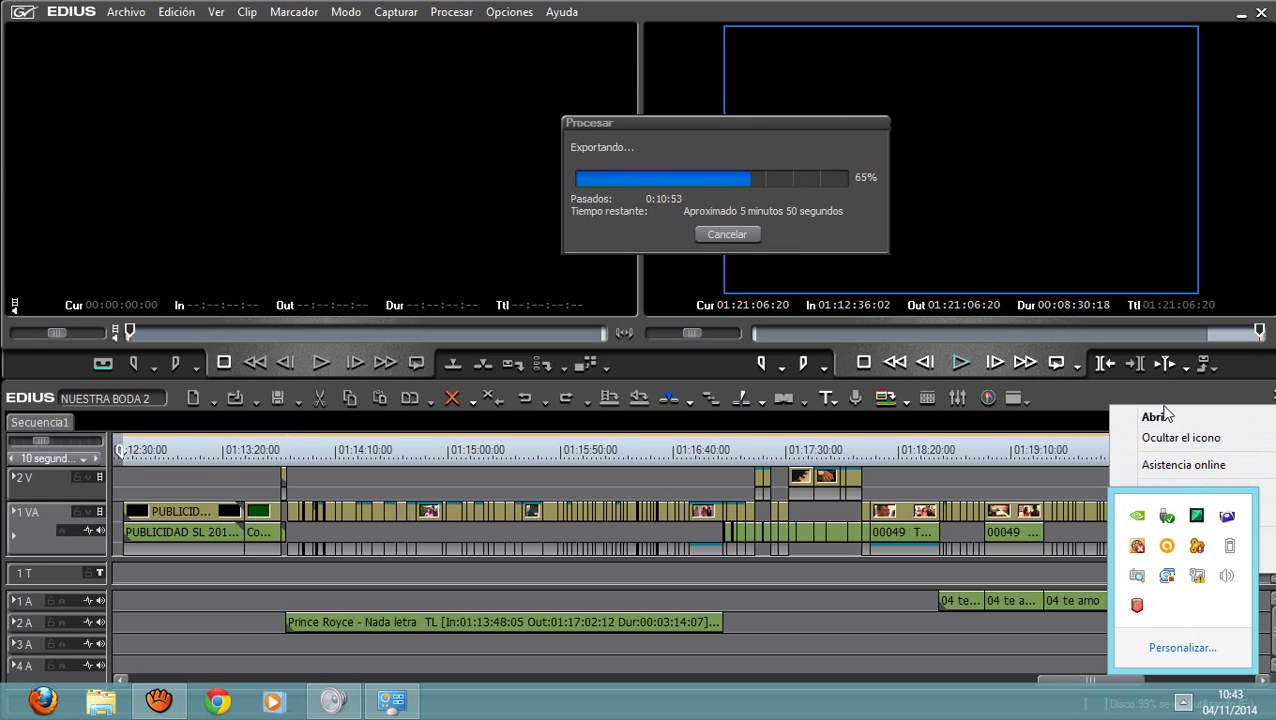
left_click(1156, 560)
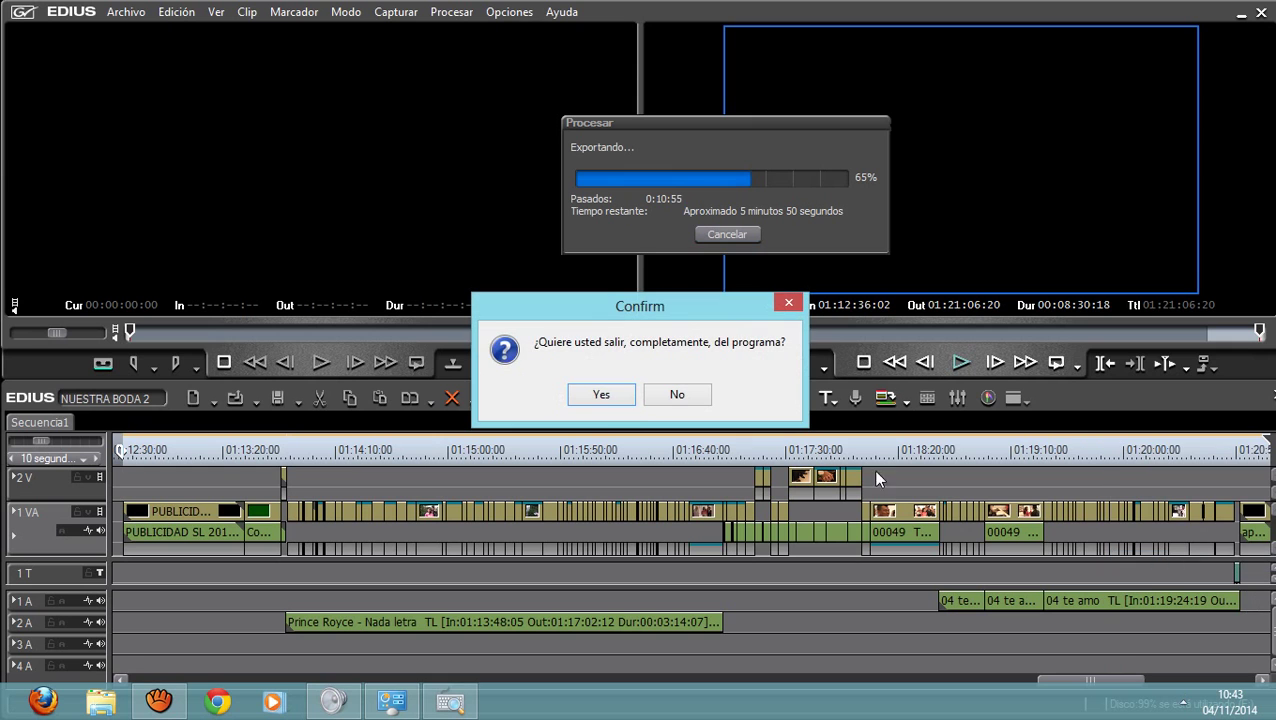
left_click(603, 395)
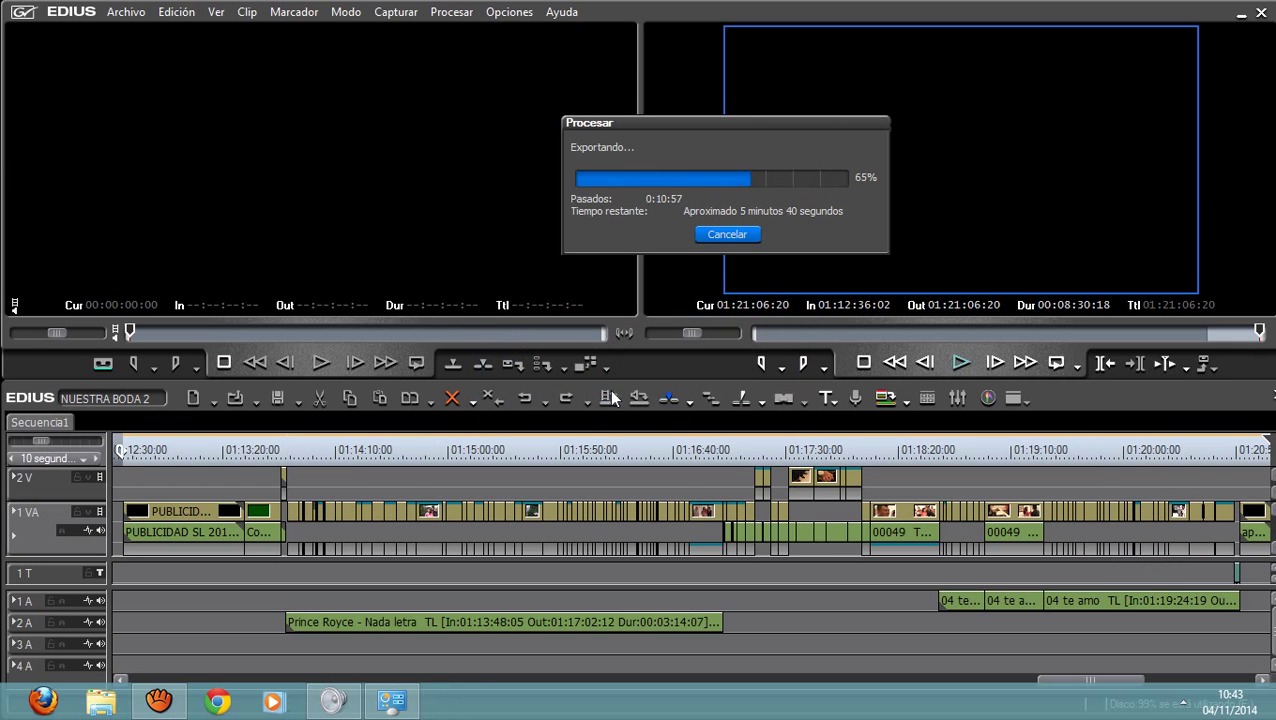
Exit XDCAM Select and the background program with the red shield icon in the notification area.
left_click(1183, 704)
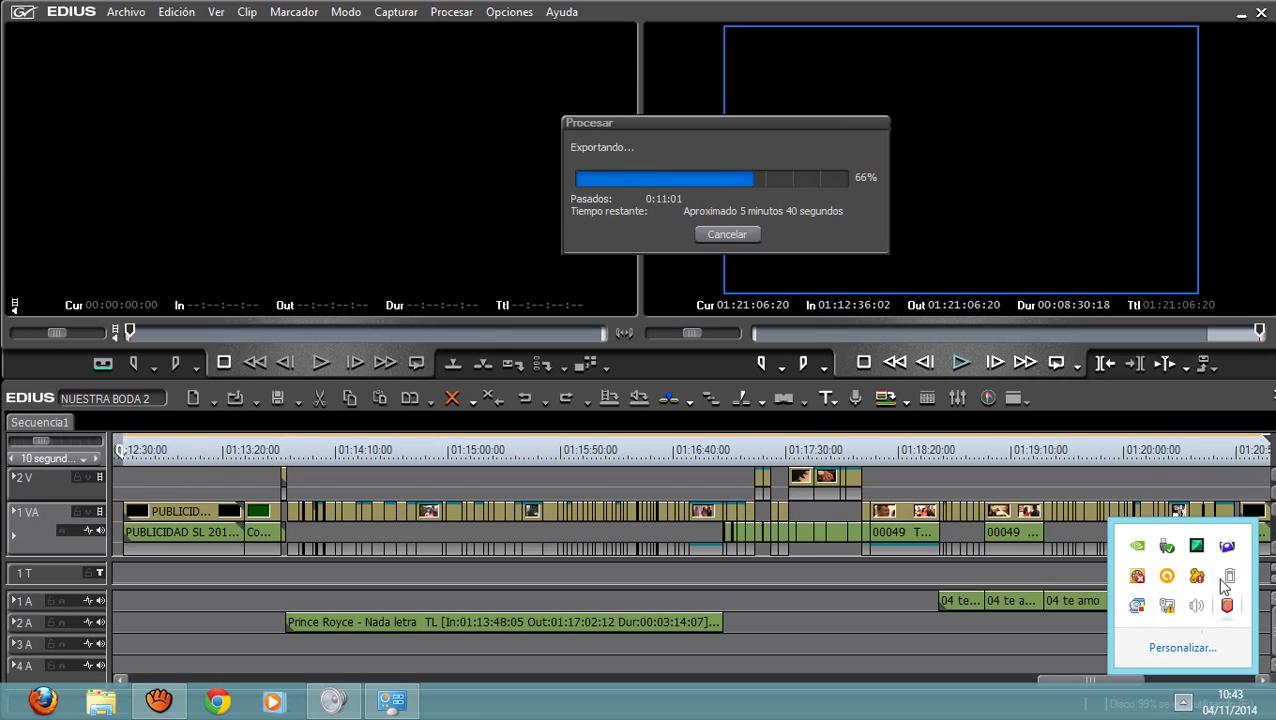
right_click(1228, 547)
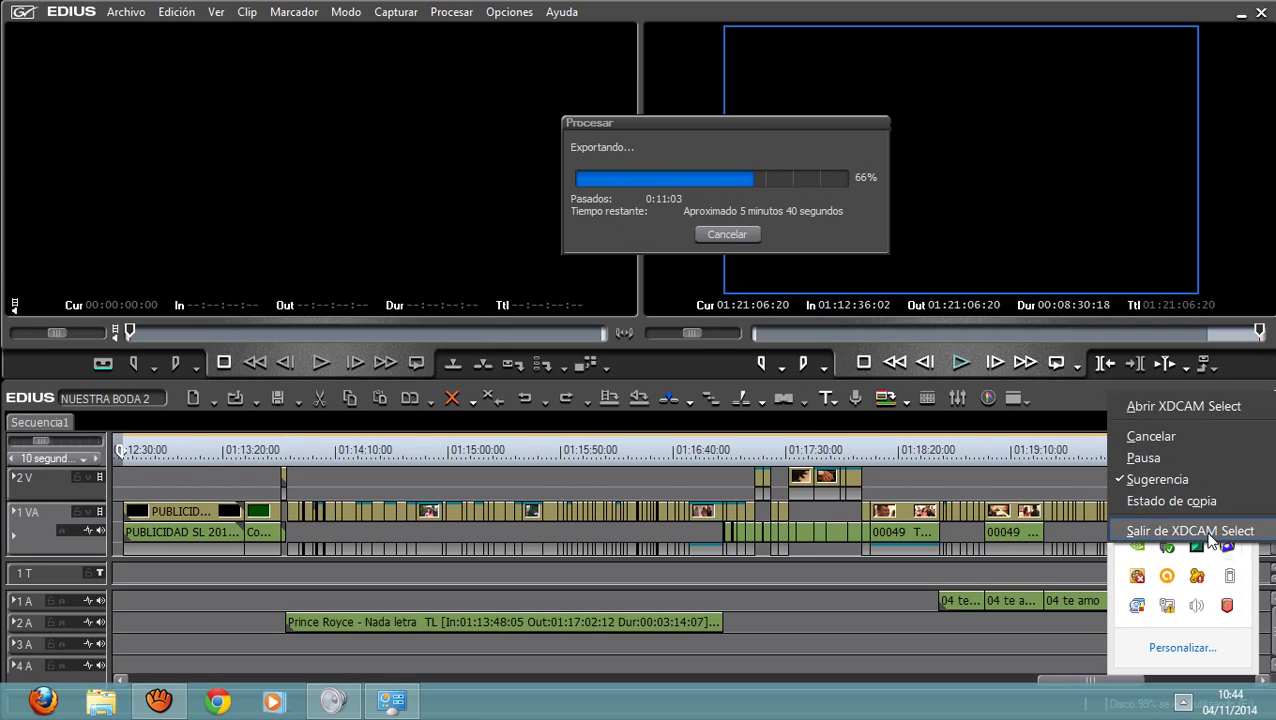
left_click(1227, 533)
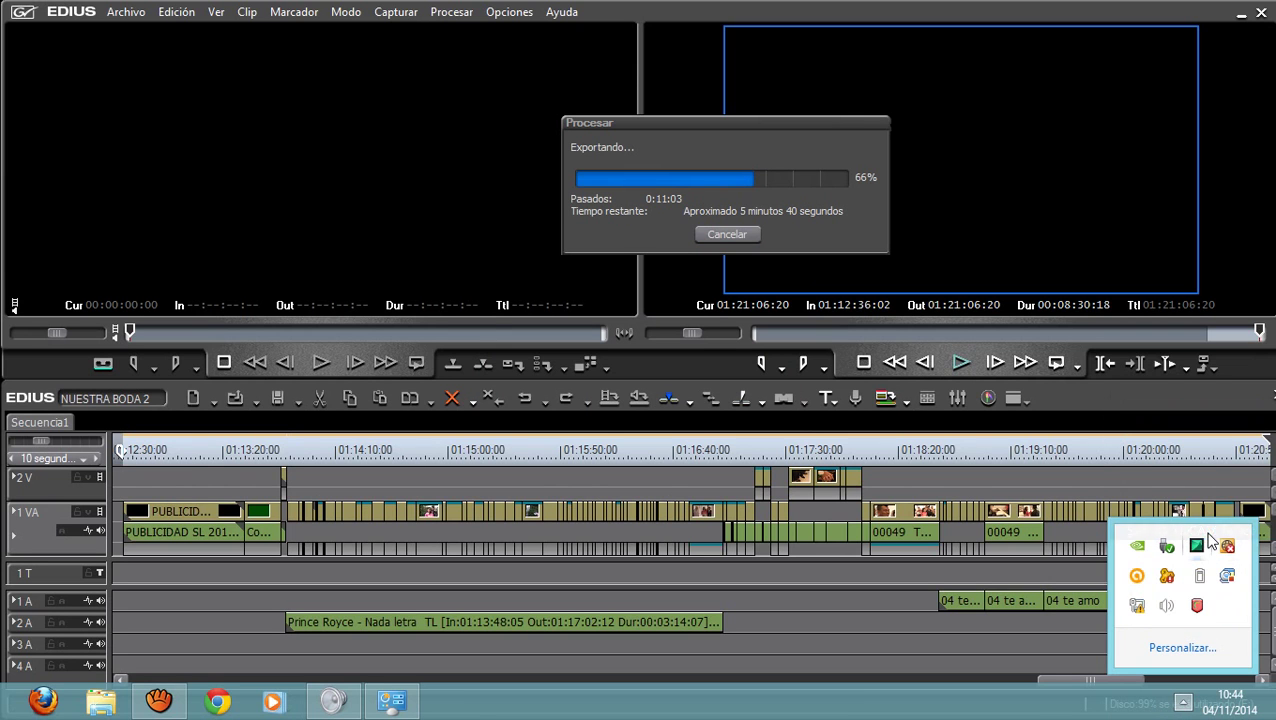
right_click(1196, 604)
left_click(1122, 662)
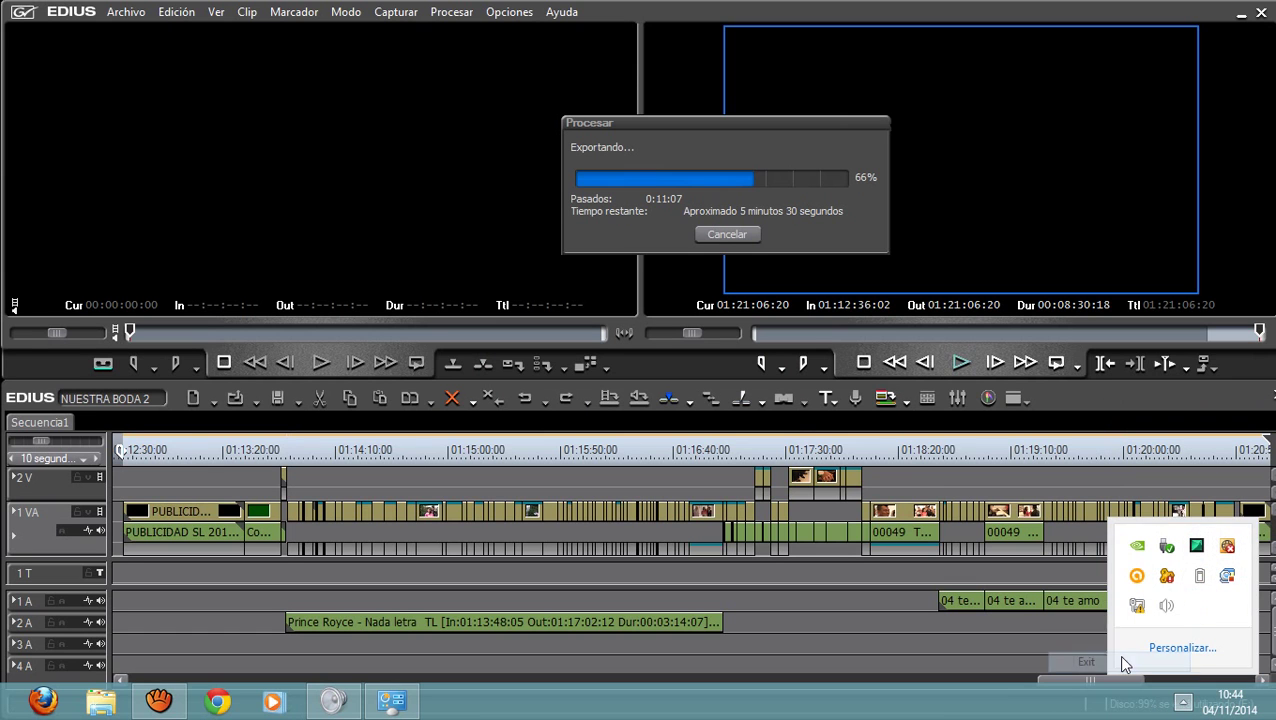
Exit the background programs with the green NVIDIA icon and the blue-and-white icon in the notification area.
right_click(1137, 545)
left_click(1093, 527)
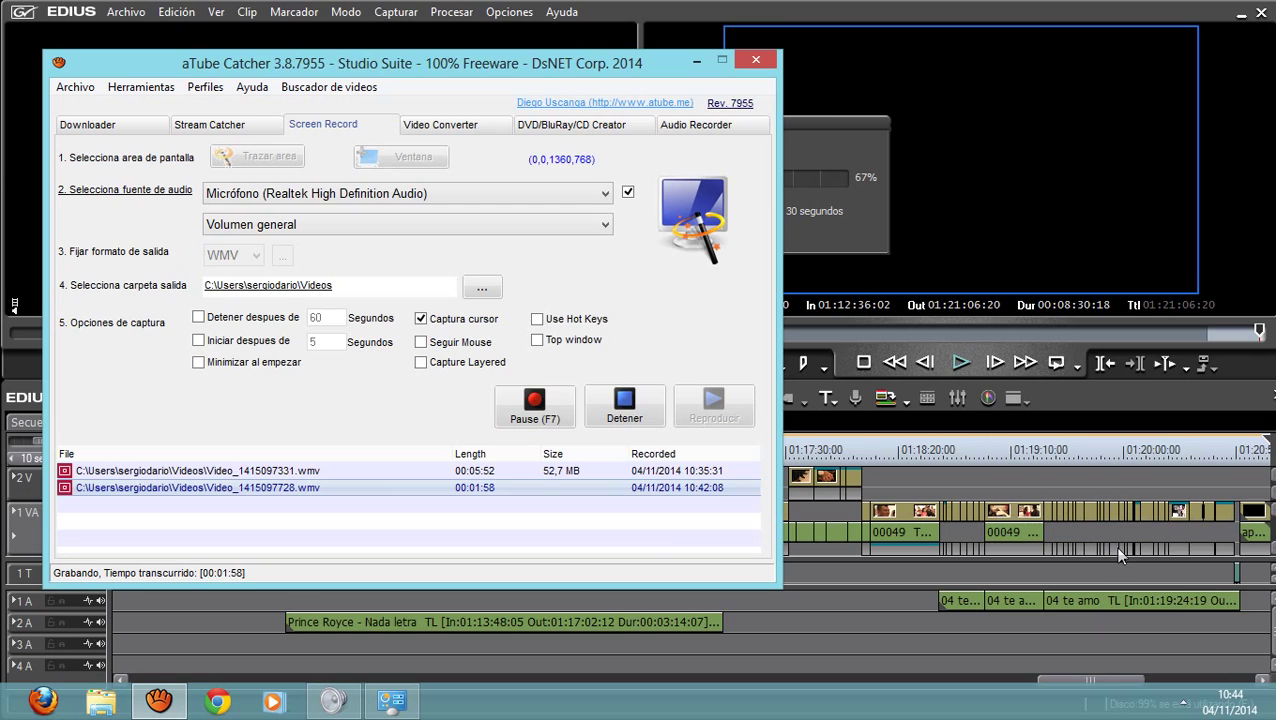
left_click(1183, 703)
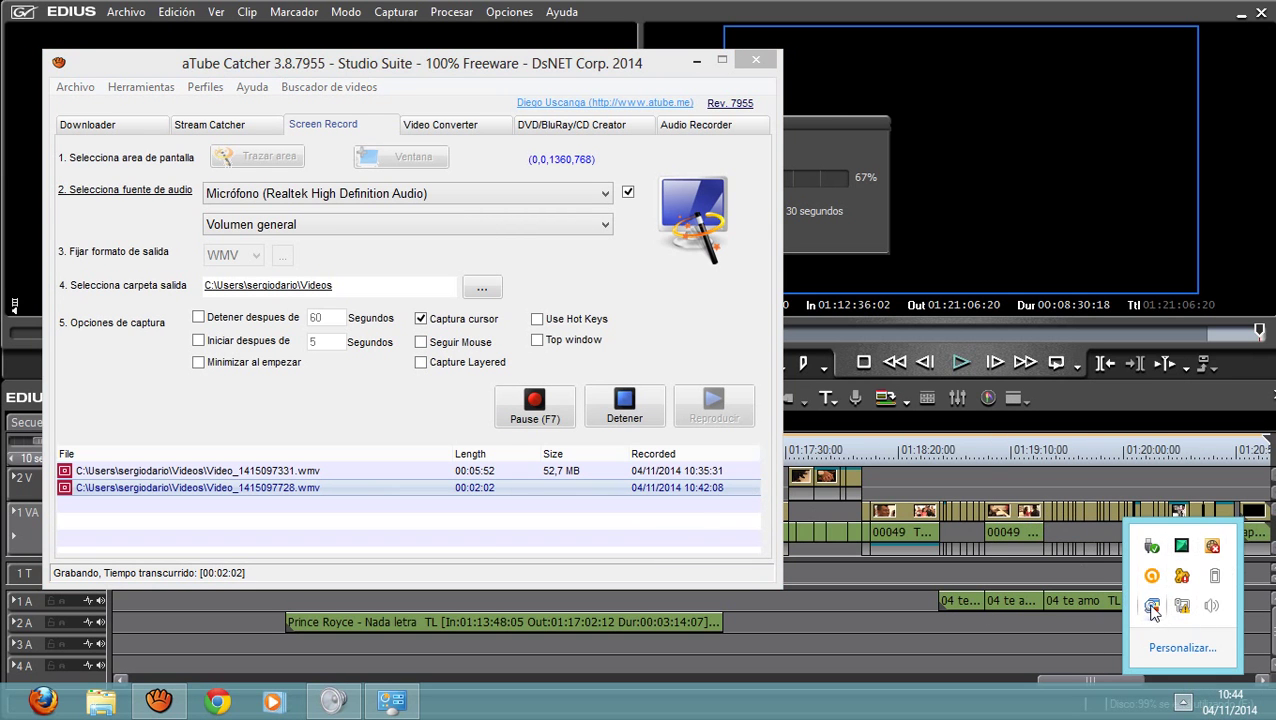
right_click(1151, 606)
left_click(1148, 593)
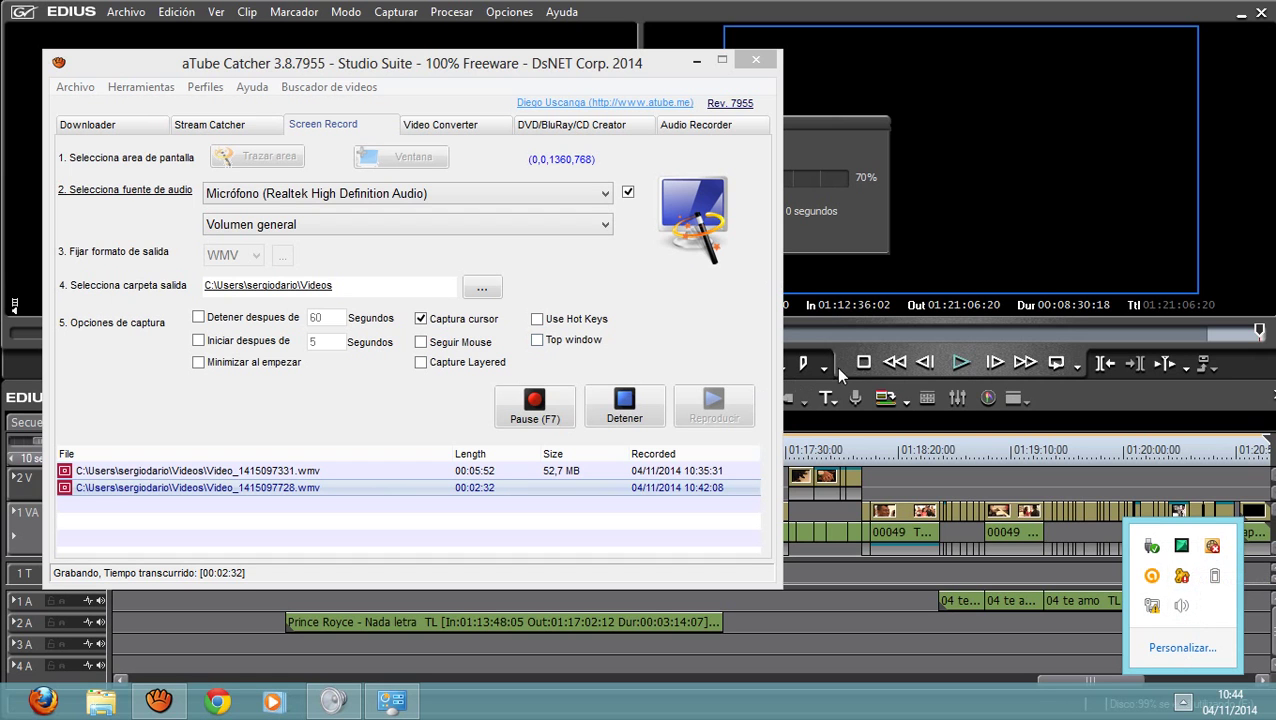
left_click(717, 309)
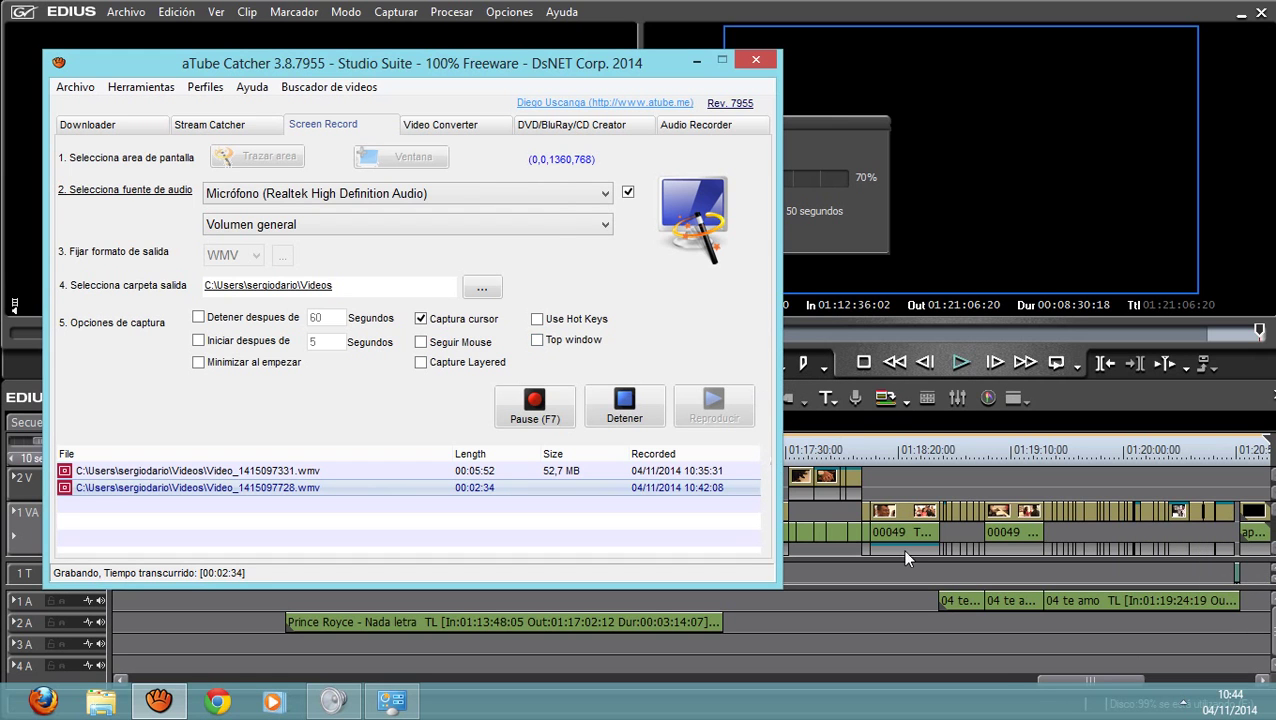
Safely eject the DataTraveler 2.0 USB drive, KINGSTON (G:).
left_click(1183, 703)
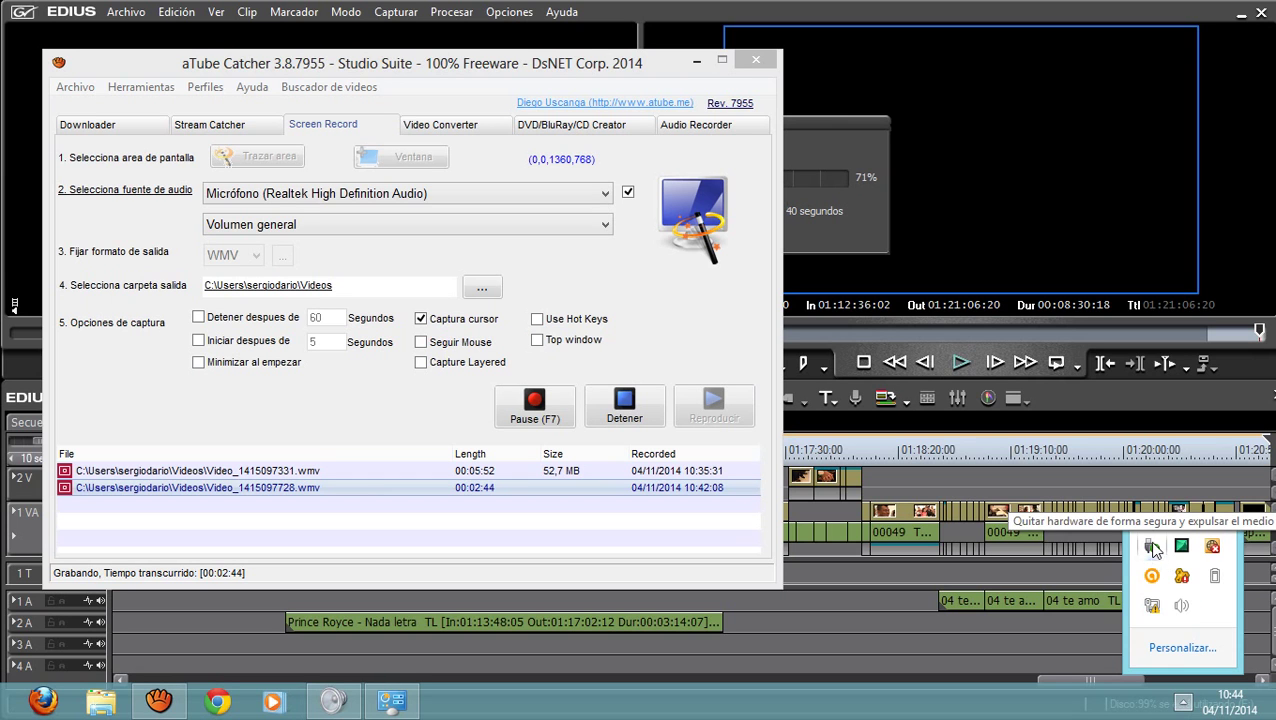
left_click(1153, 552)
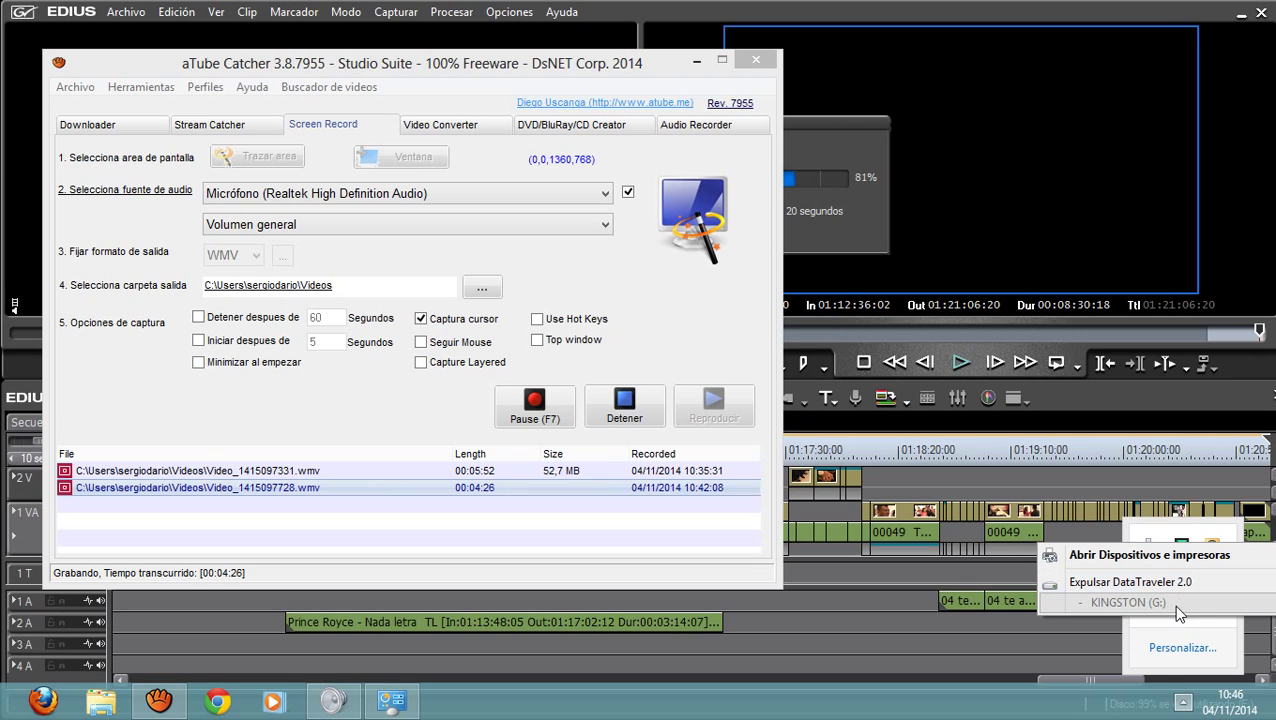
left_click(1182, 705)
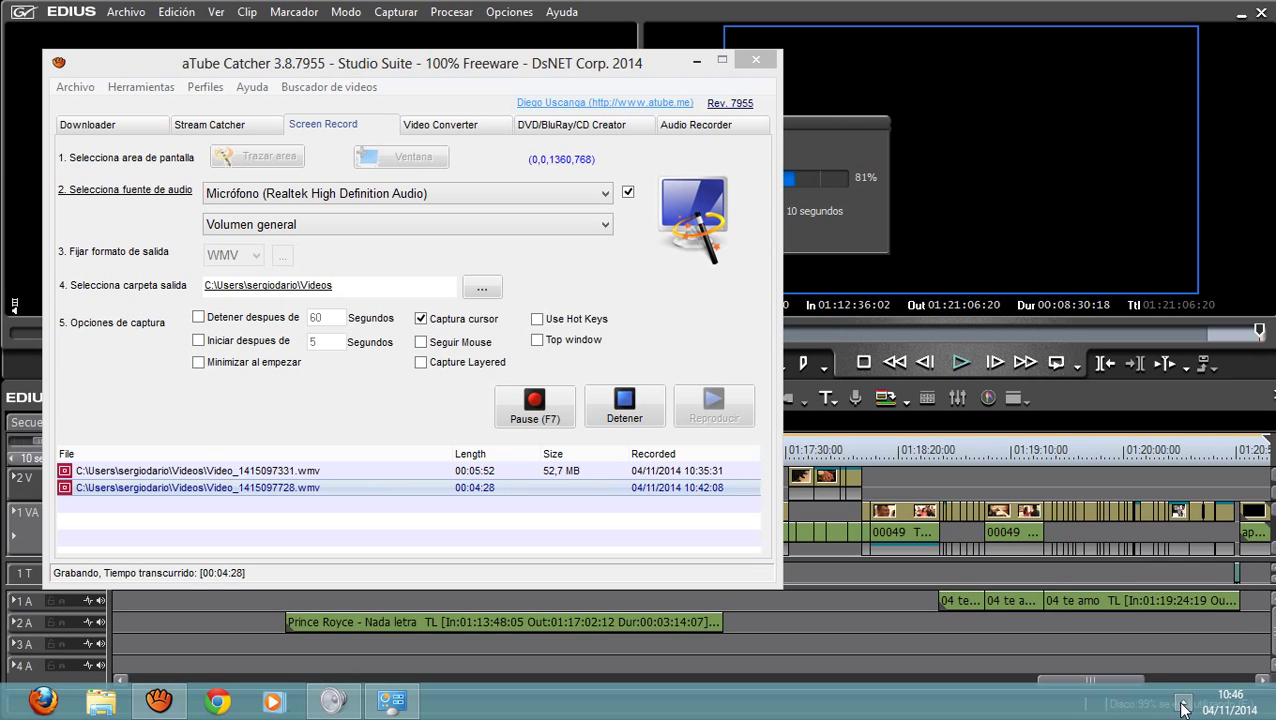
left_click(1184, 706)
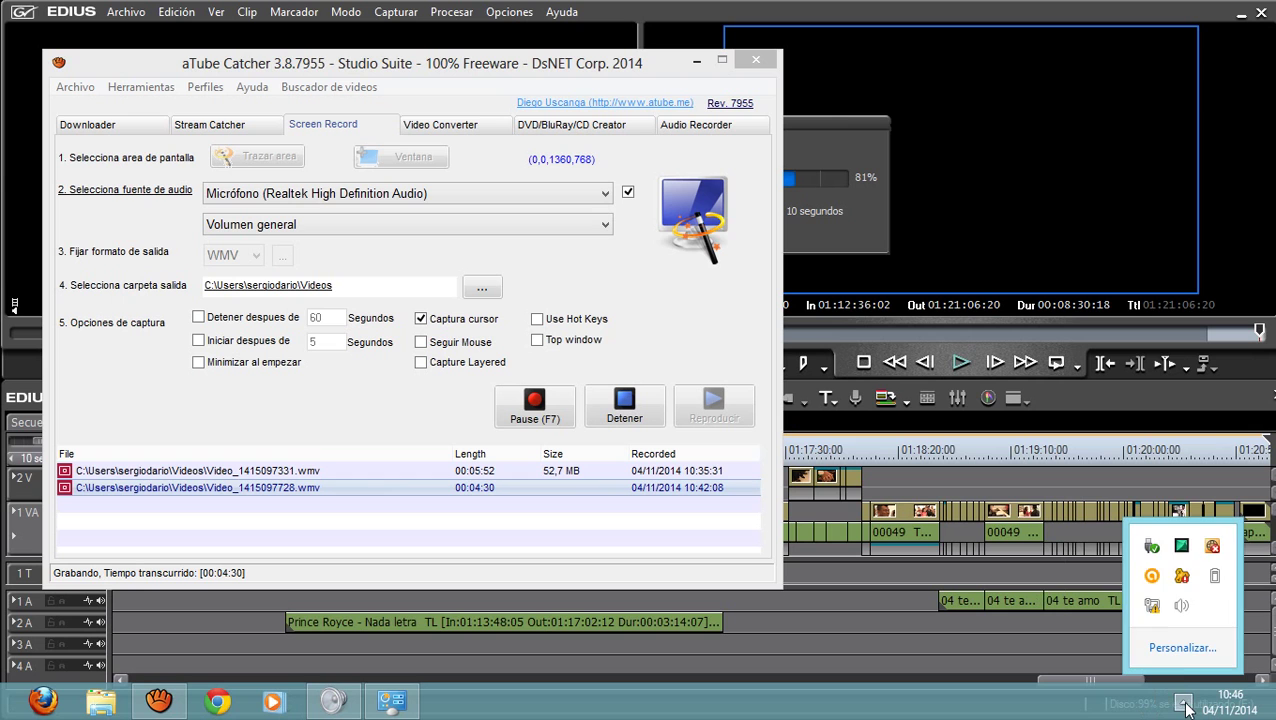
left_click(1151, 546)
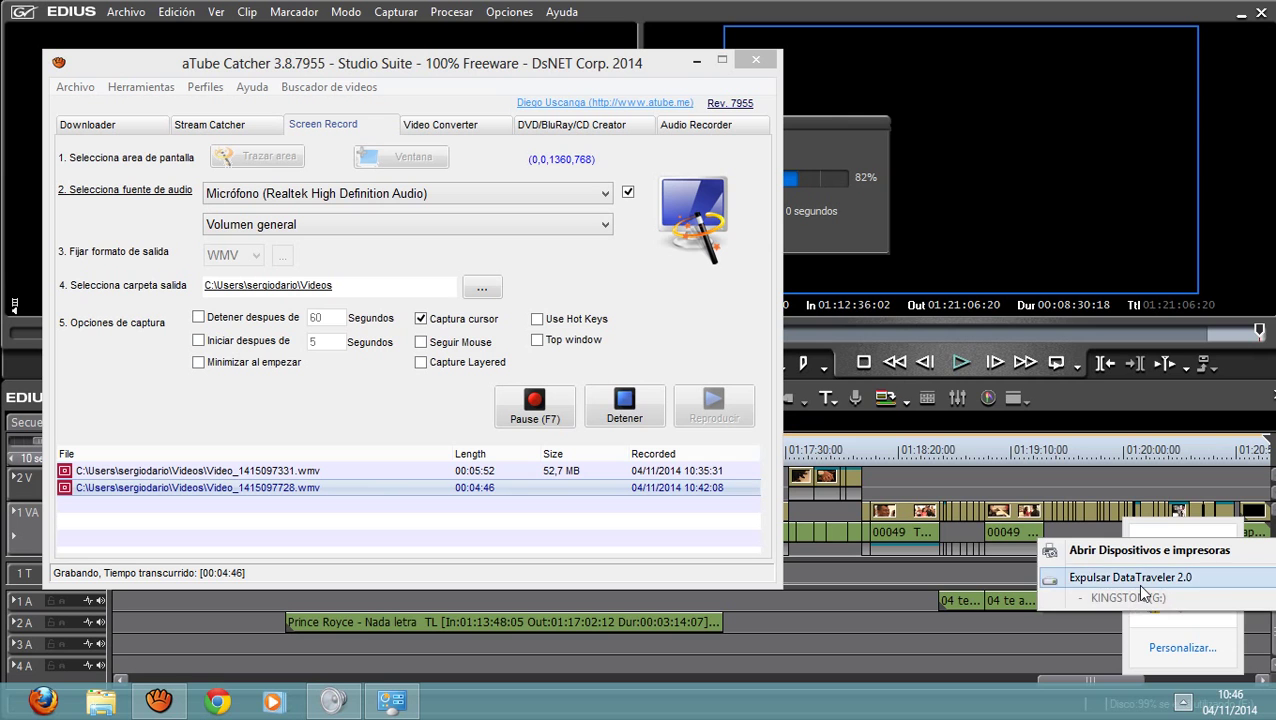
left_click(1136, 580)
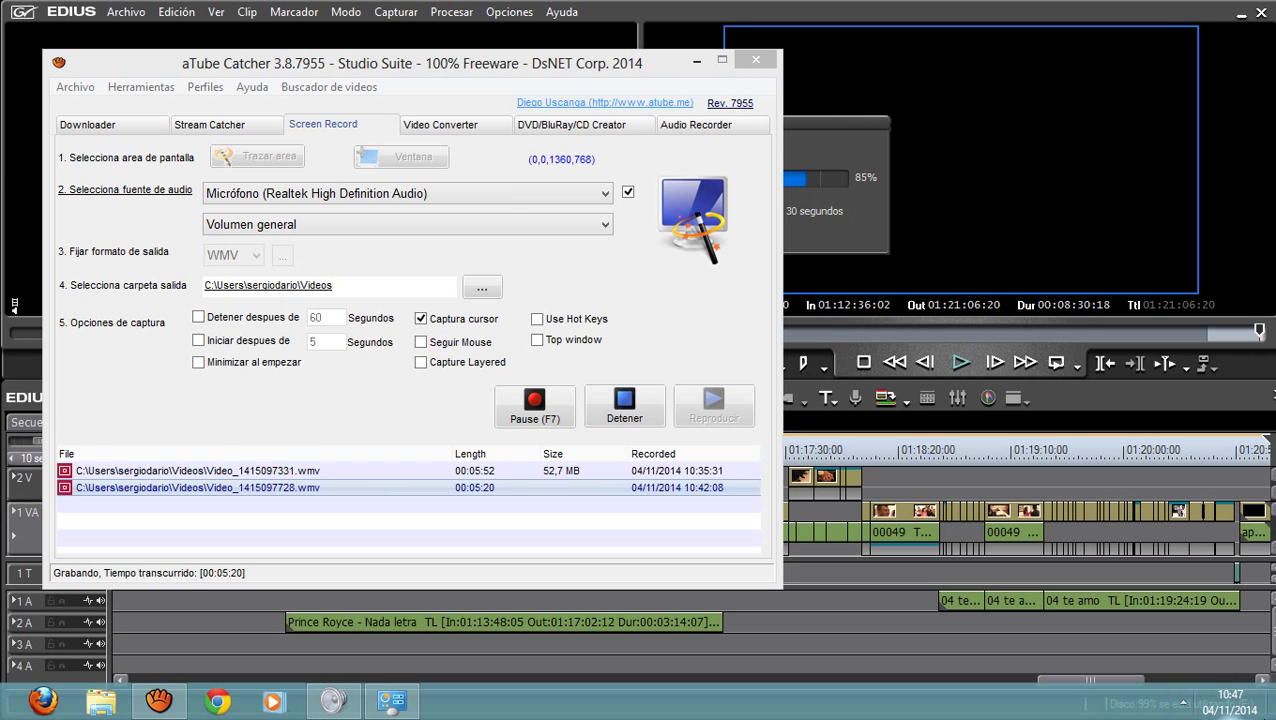
Open the system's date and time settings and bring up the dialog for changing the date and time.
mouse_move(1272, 716)
mouse_move(1241, 697)
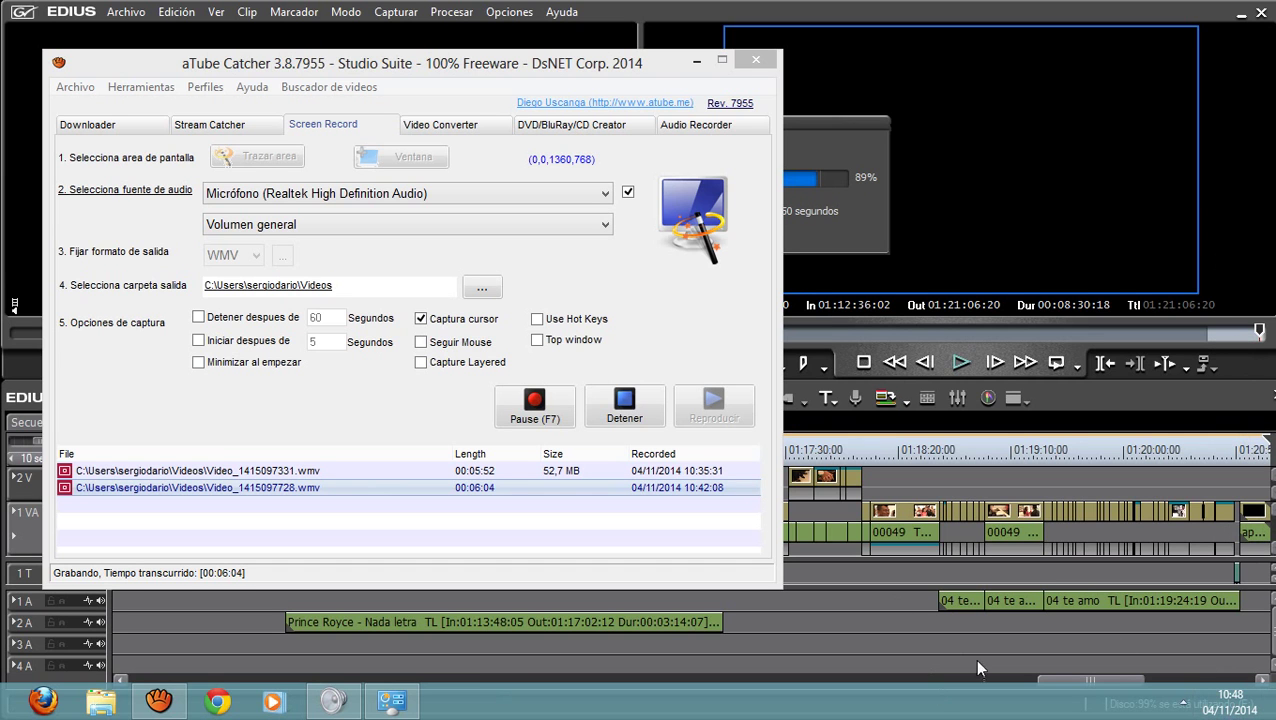
left_click(1238, 708)
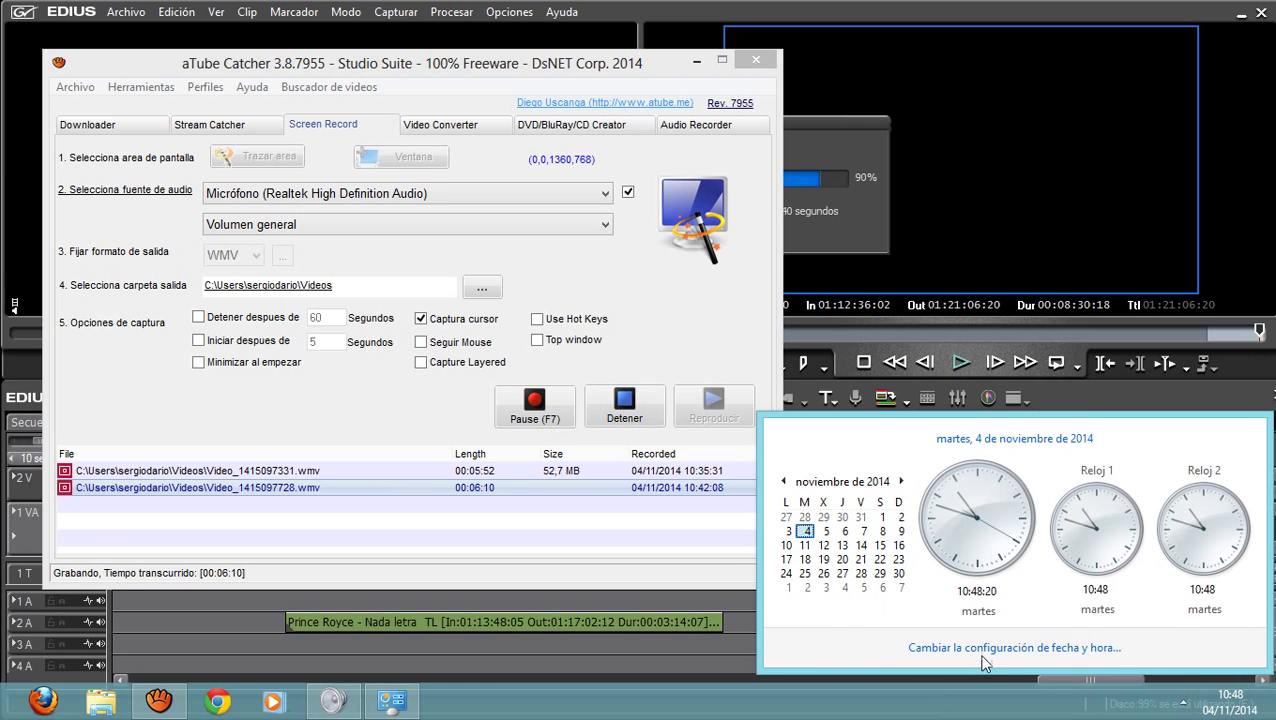
left_click(1015, 649)
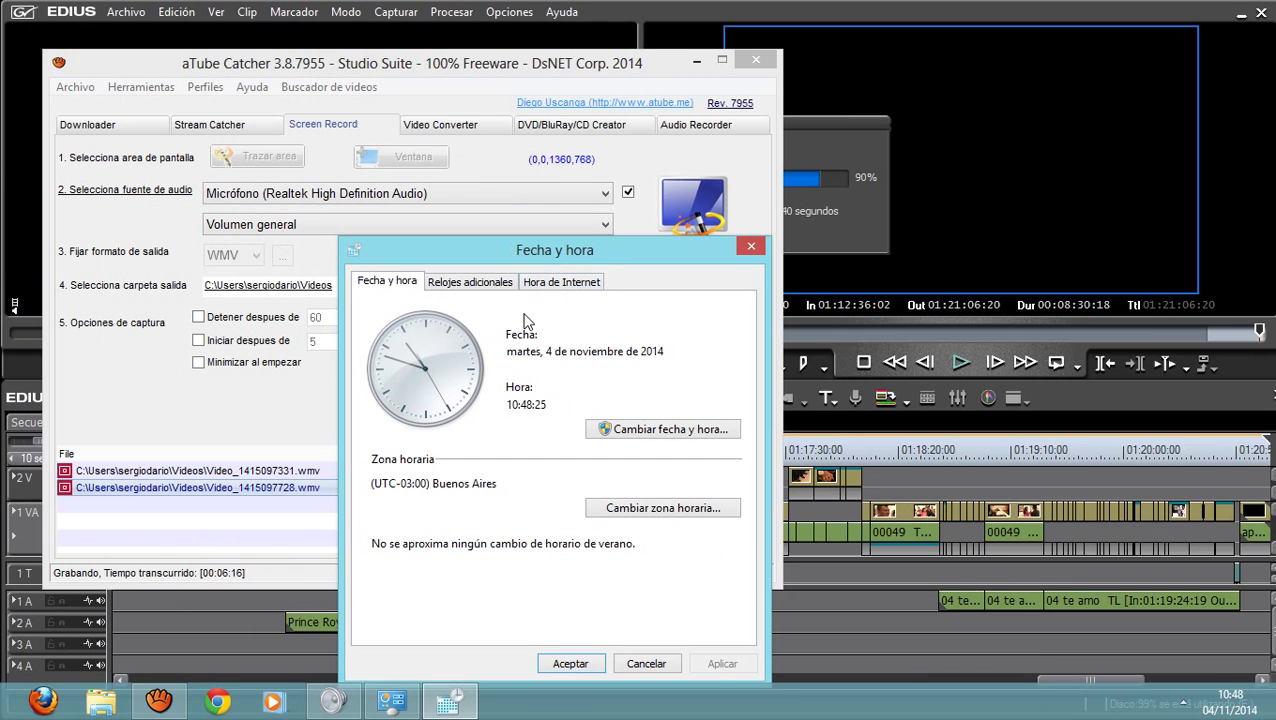
left_click(688, 434)
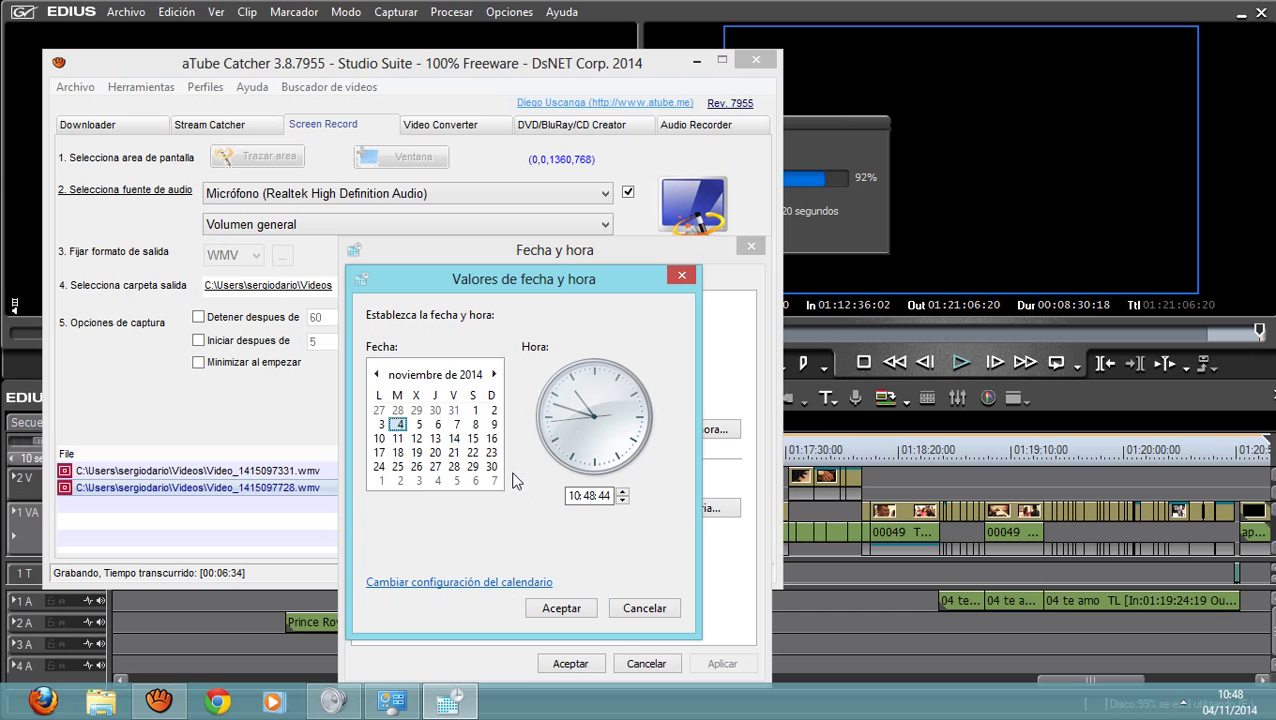
Advance the date calendar month by month from November 2014 to May 2015.
left_click(493, 374)
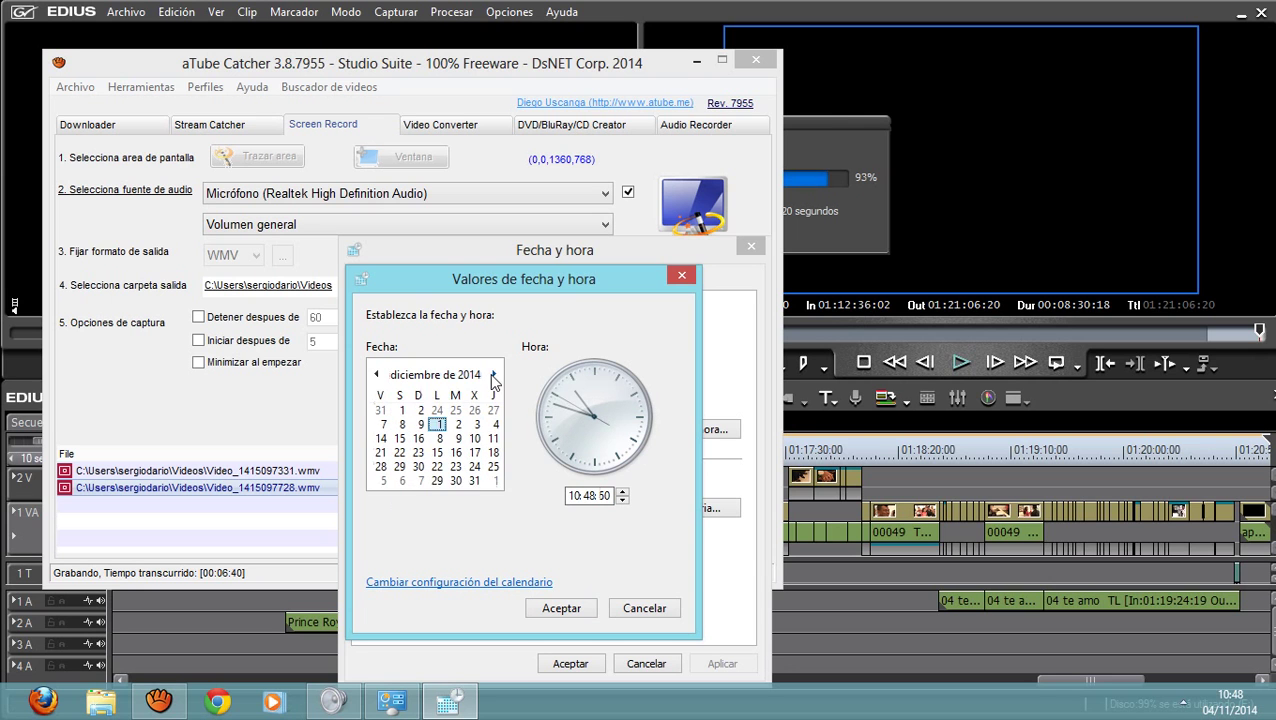
left_click(494, 374)
left_click(494, 374)
left_click(494, 374)
left_click(494, 374)
left_click(494, 374)
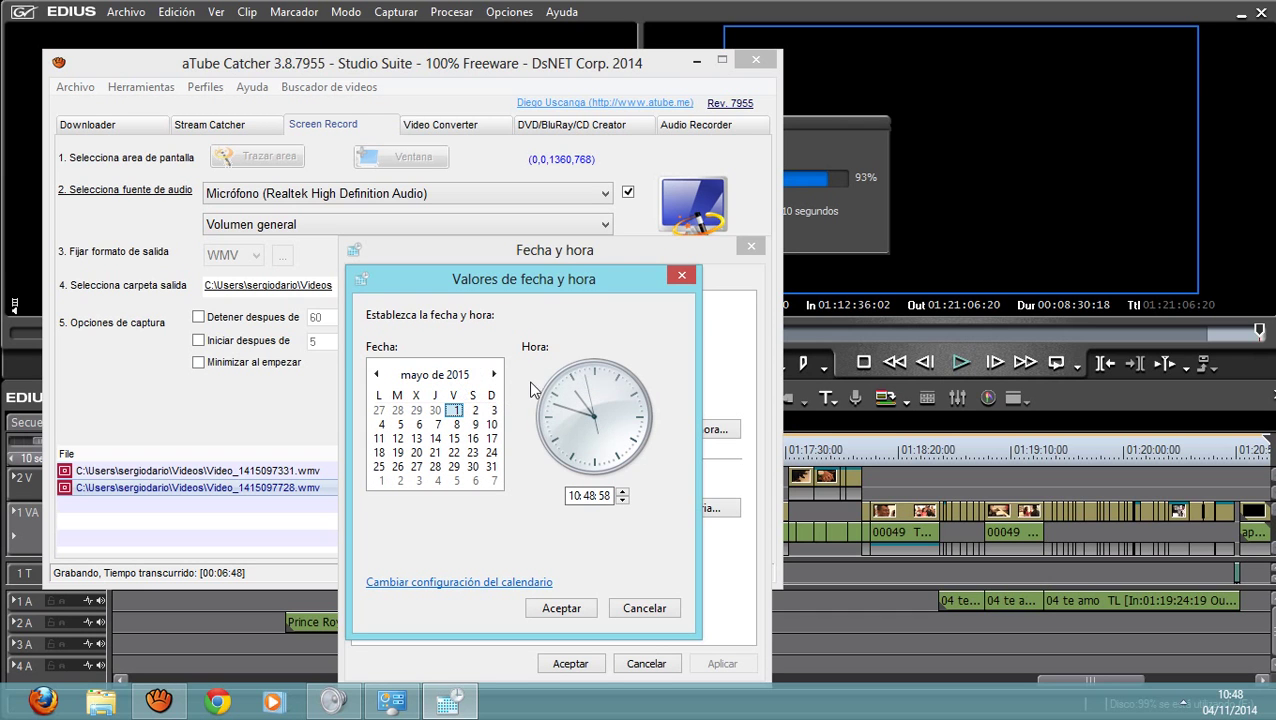
Switch the calendar to the overview of a year's months and move forward several years beyond 2015.
left_click(462, 376)
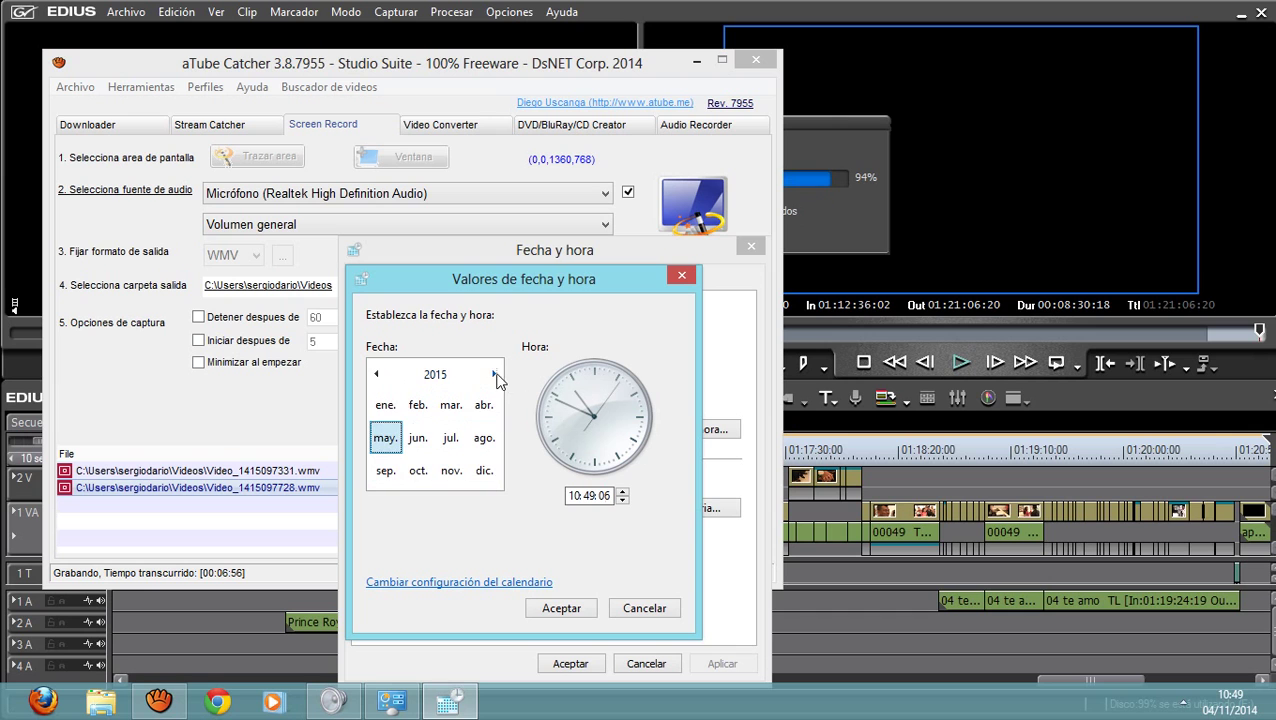
left_click(494, 376)
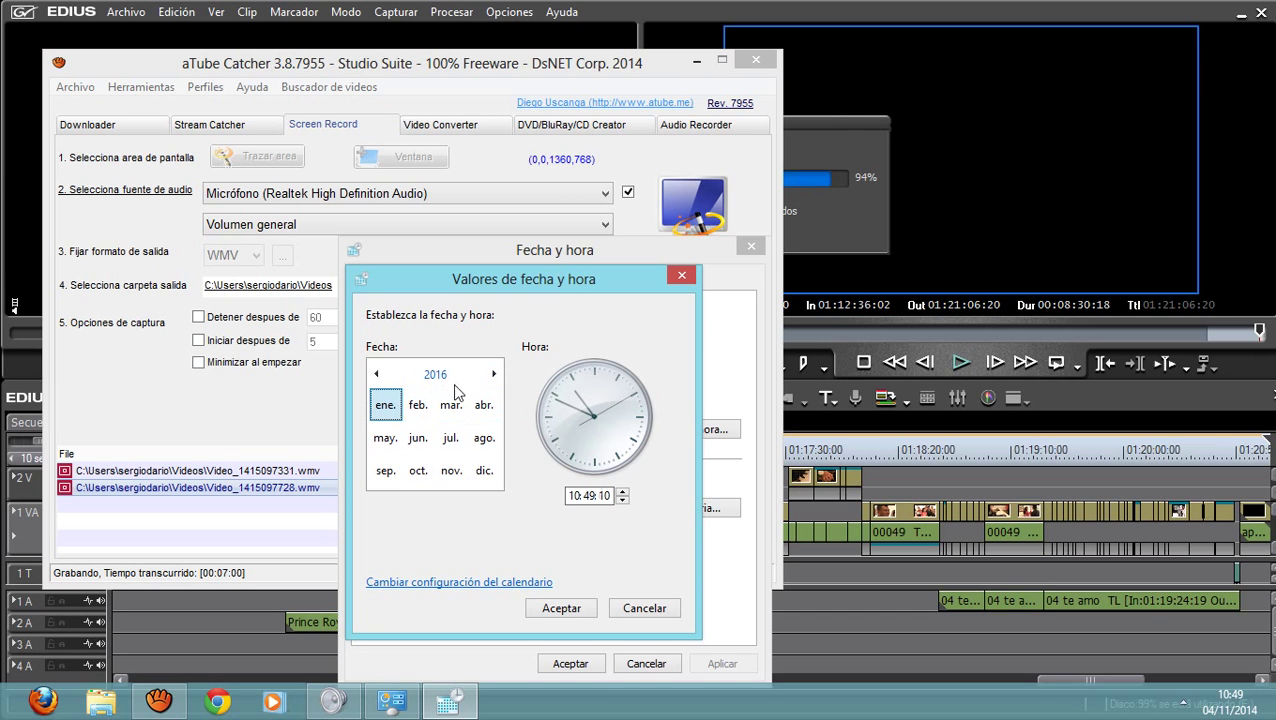
left_click(494, 374)
left_click(494, 374)
left_click(494, 374)
left_click(494, 374)
Move the calendar back year by year to its earliest years and show the 1980-1989 decade.
double_click(377, 374)
double_click(377, 374)
double_click(377, 374)
left_click(377, 374)
left_click(377, 374)
left_click(377, 374)
double_click(377, 374)
left_click(377, 374)
double_click(377, 374)
left_click(377, 374)
left_click(377, 374)
double_click(377, 374)
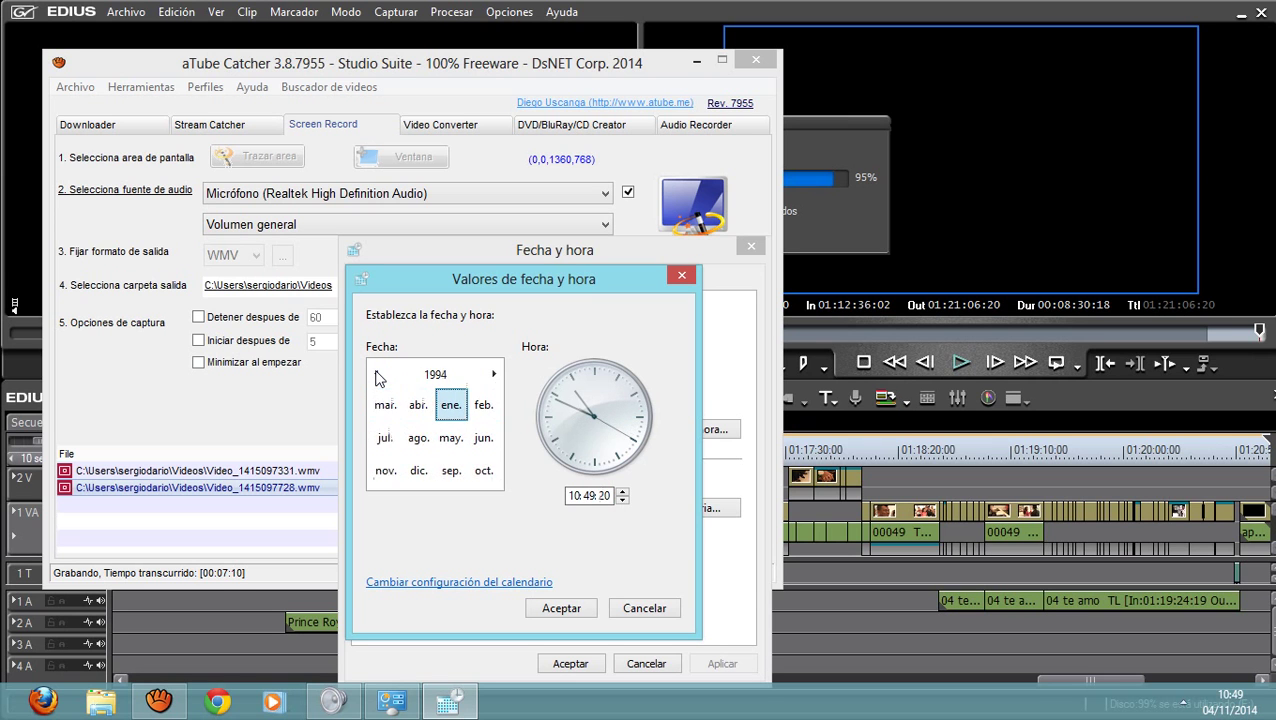
double_click(377, 374)
left_click(377, 374)
double_click(377, 374)
double_click(377, 374)
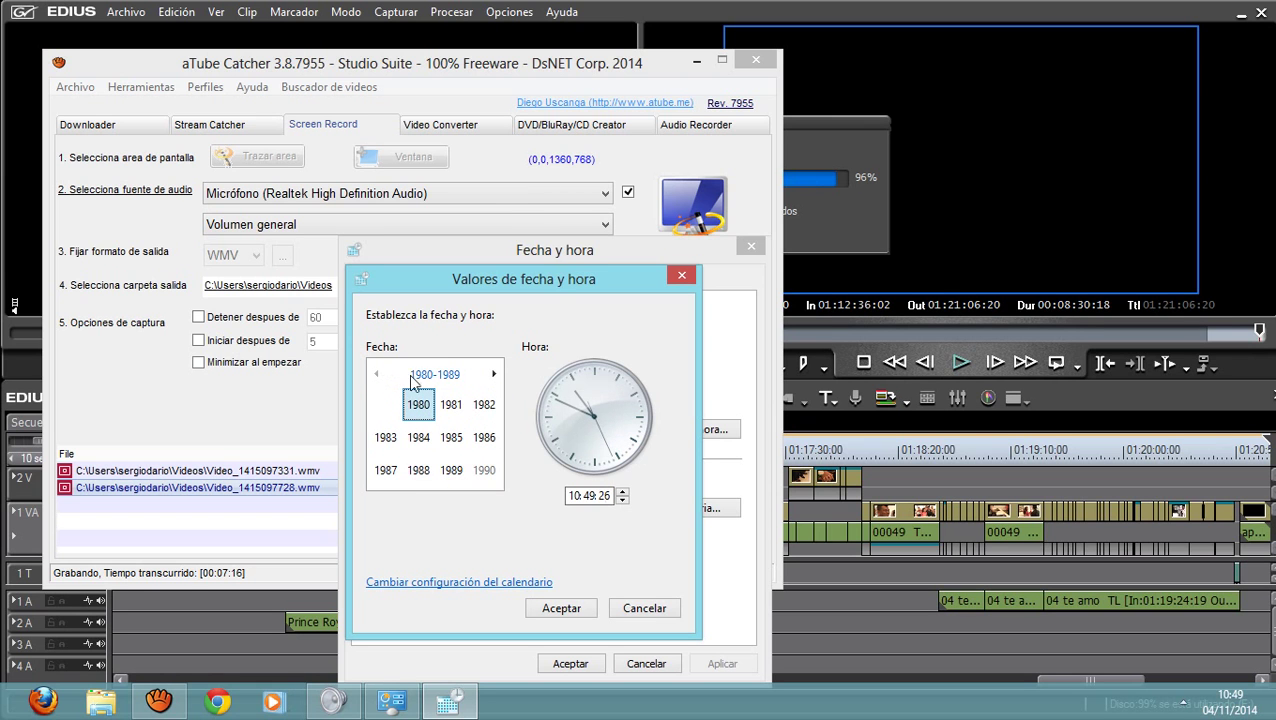
left_click(377, 374)
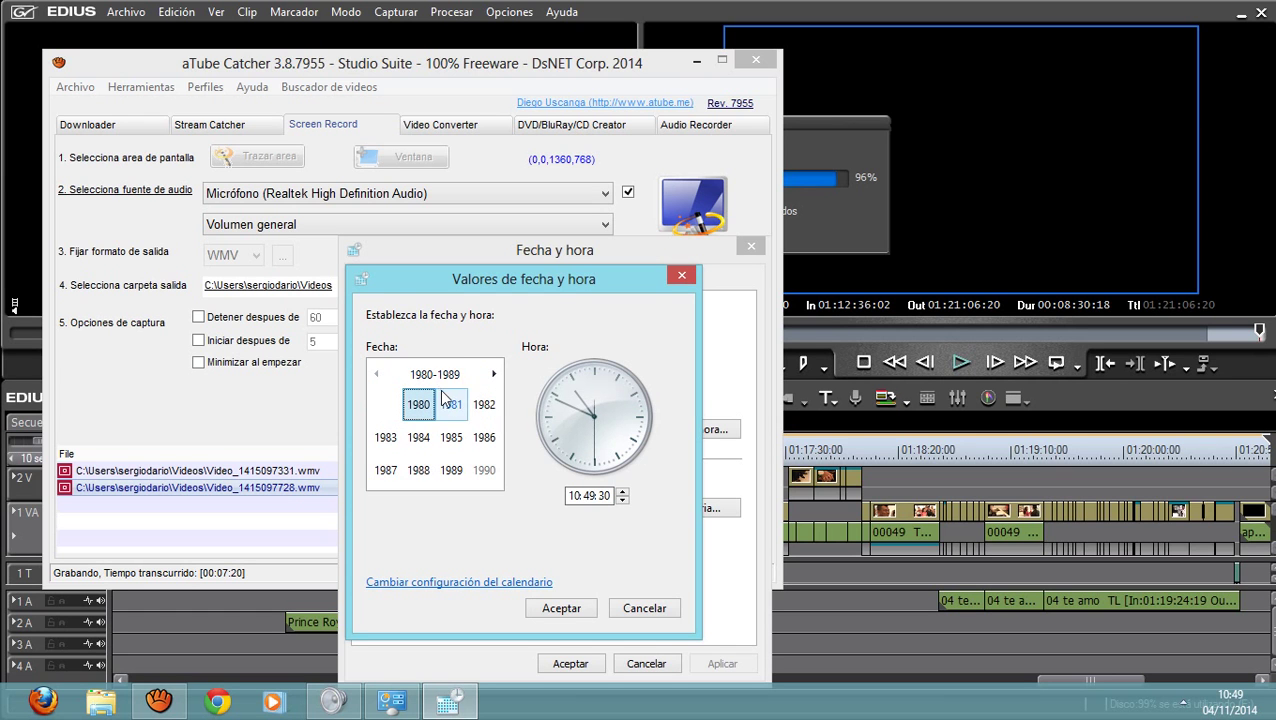
Advance the calendar decade by decade to 2050-2059.
left_click(492, 375)
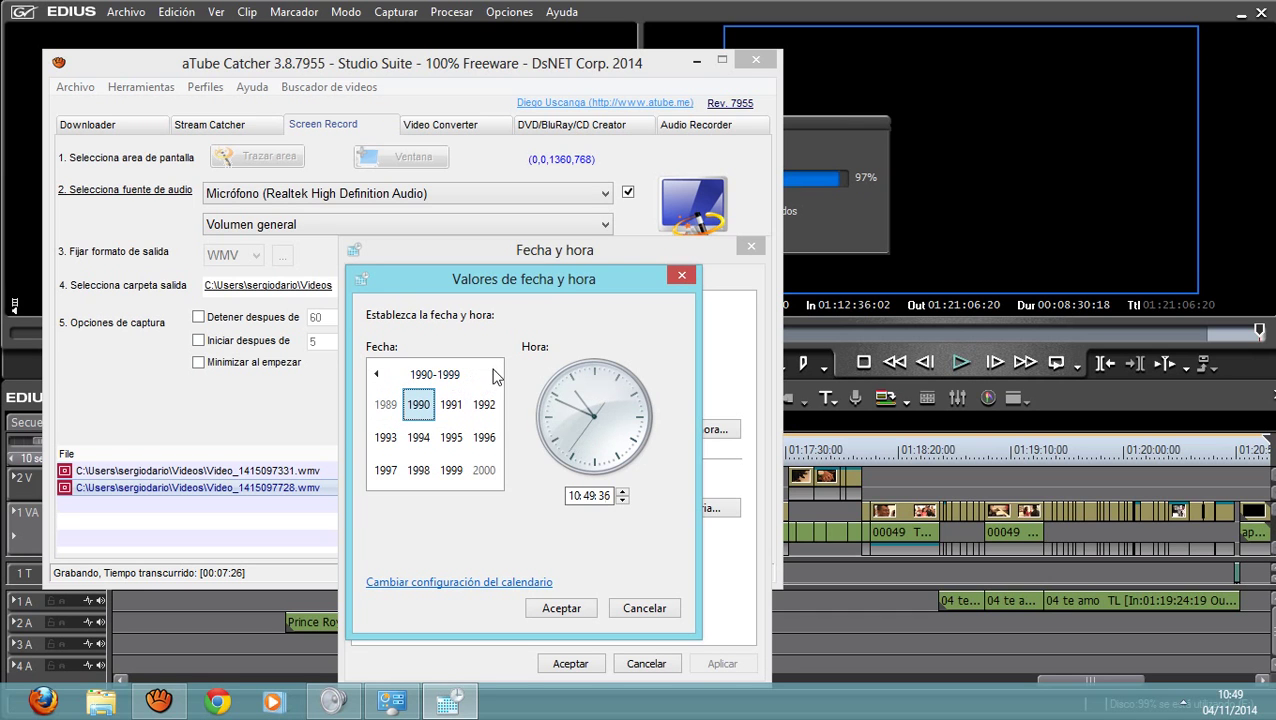
left_click(494, 374)
left_click(494, 375)
left_click(494, 375)
left_click(494, 375)
left_click(494, 375)
left_click(494, 375)
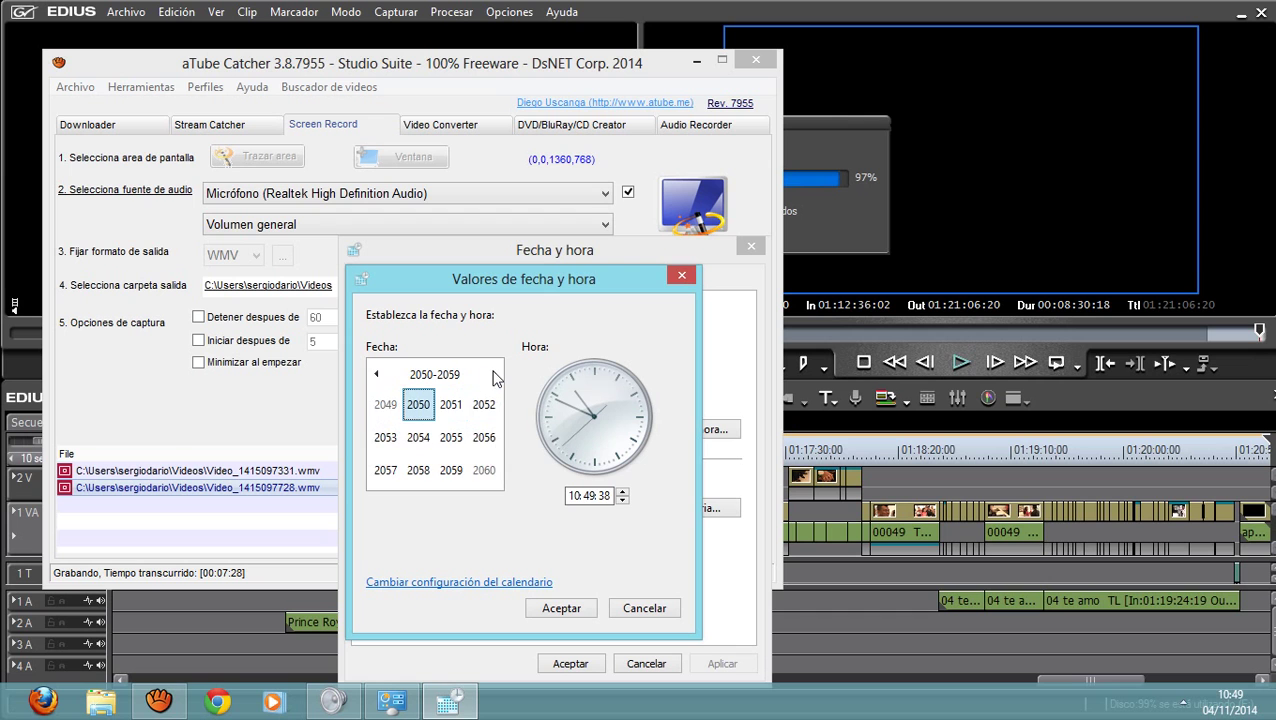
Switch the date calendar to the overview of decades and browse back to 1980-1999 and forward to 2000-2099.
left_click(460, 378)
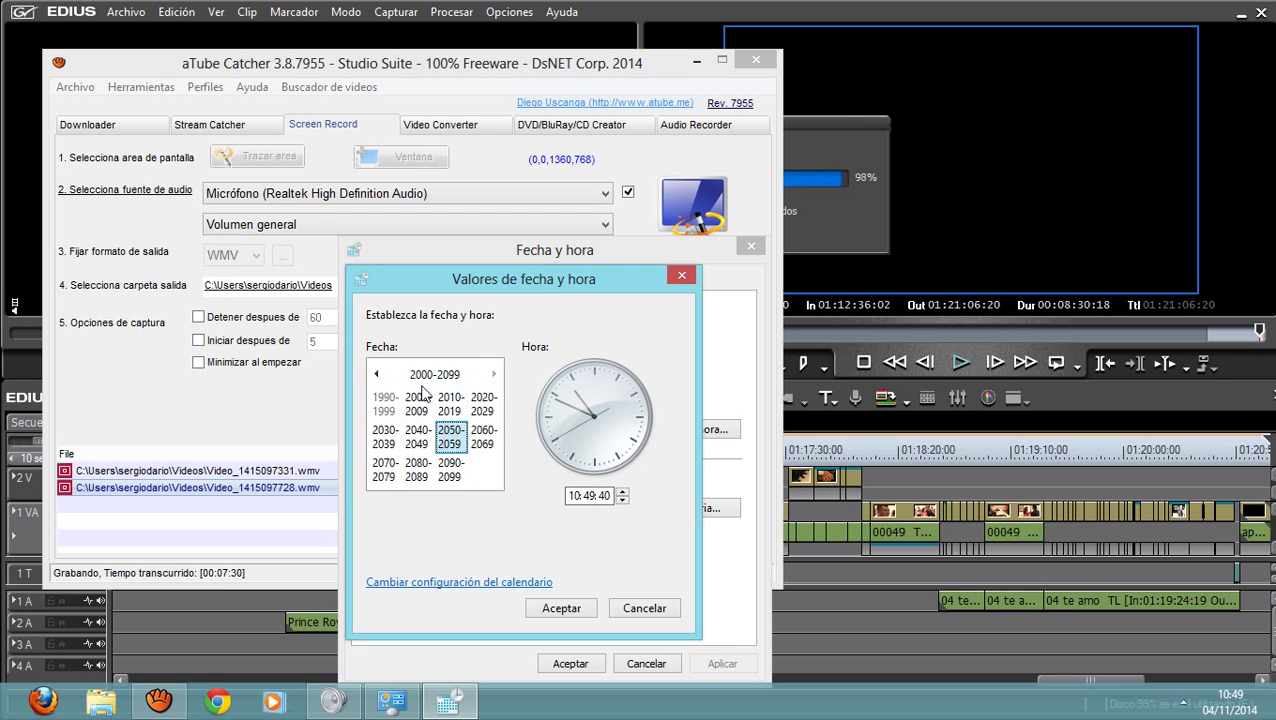
left_click(377, 375)
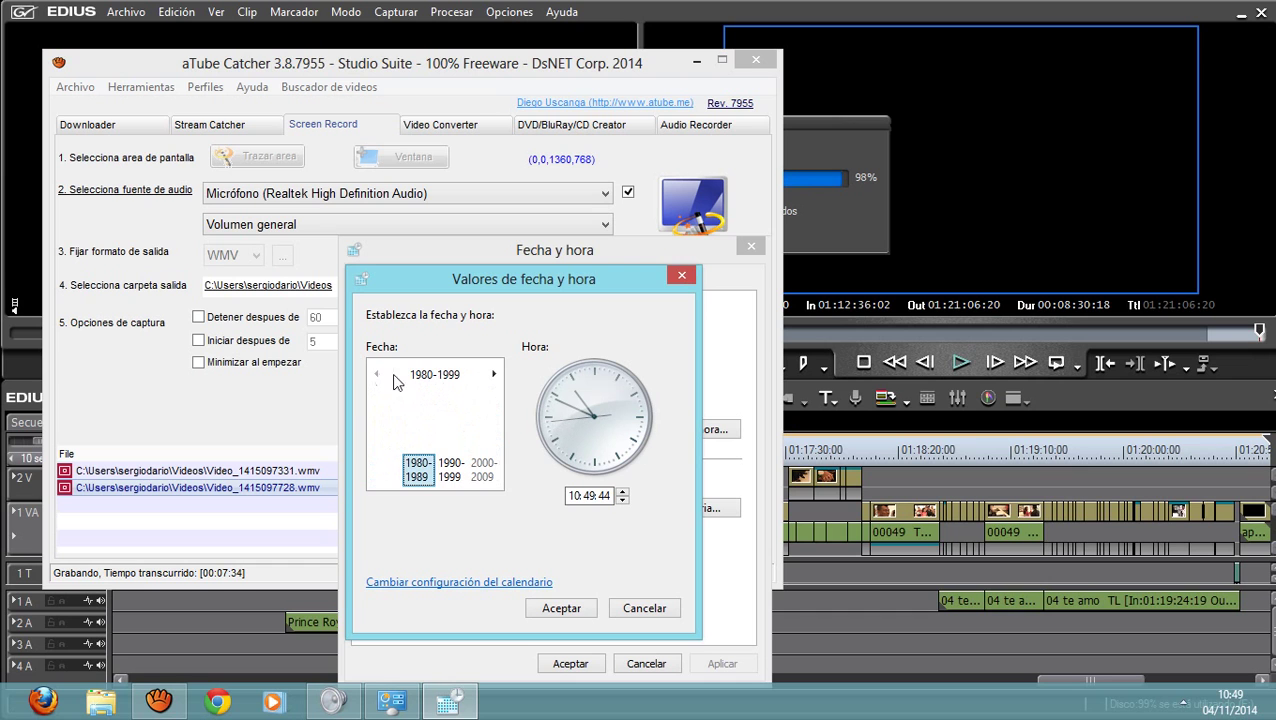
left_click(494, 375)
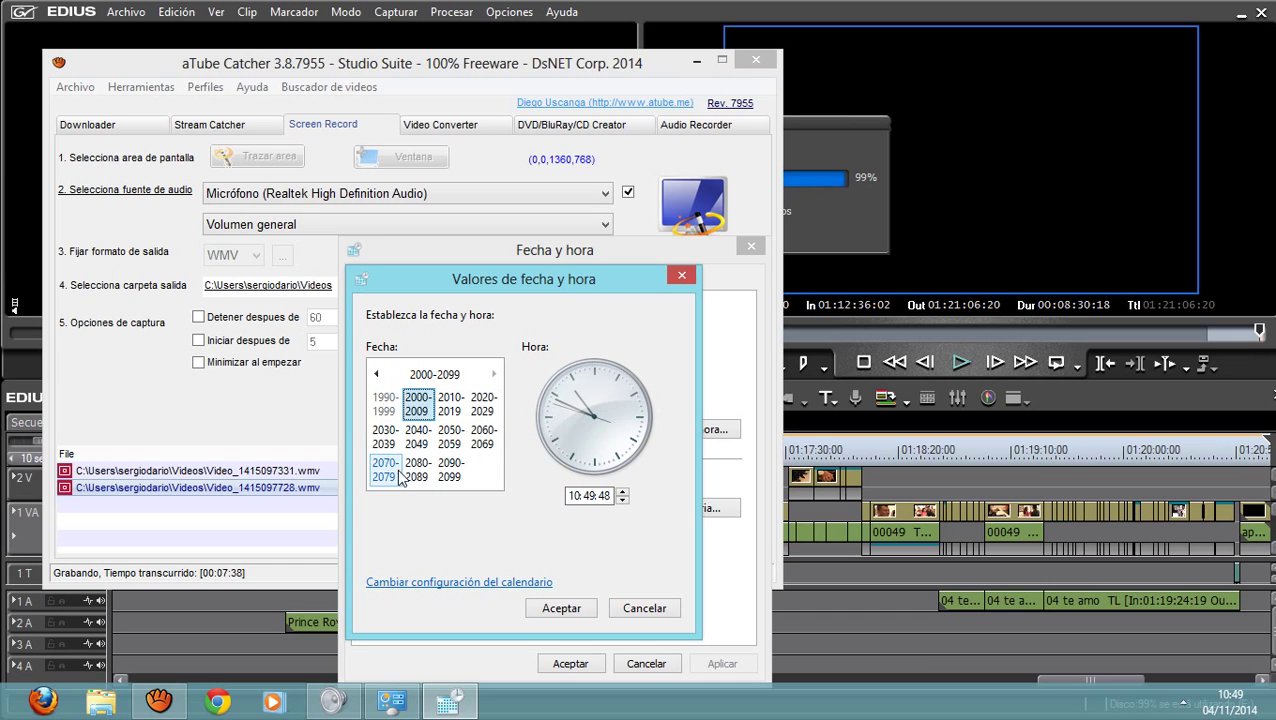
Open the 2020-2029 decade, browse the calendar back to 1990-1999, and cancel the date and time change.
left_click(485, 404)
left_click(377, 375)
left_click(377, 375)
left_click(377, 375)
left_click(377, 375)
left_click(493, 374)
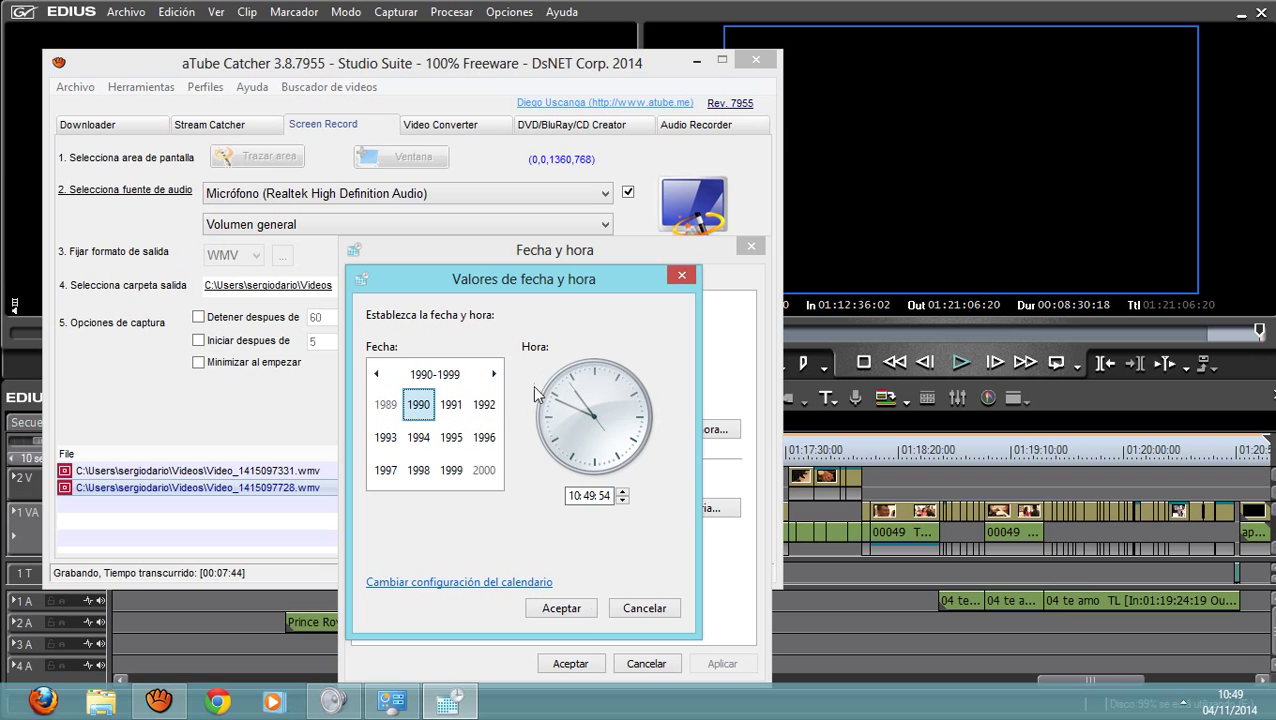
left_click(650, 607)
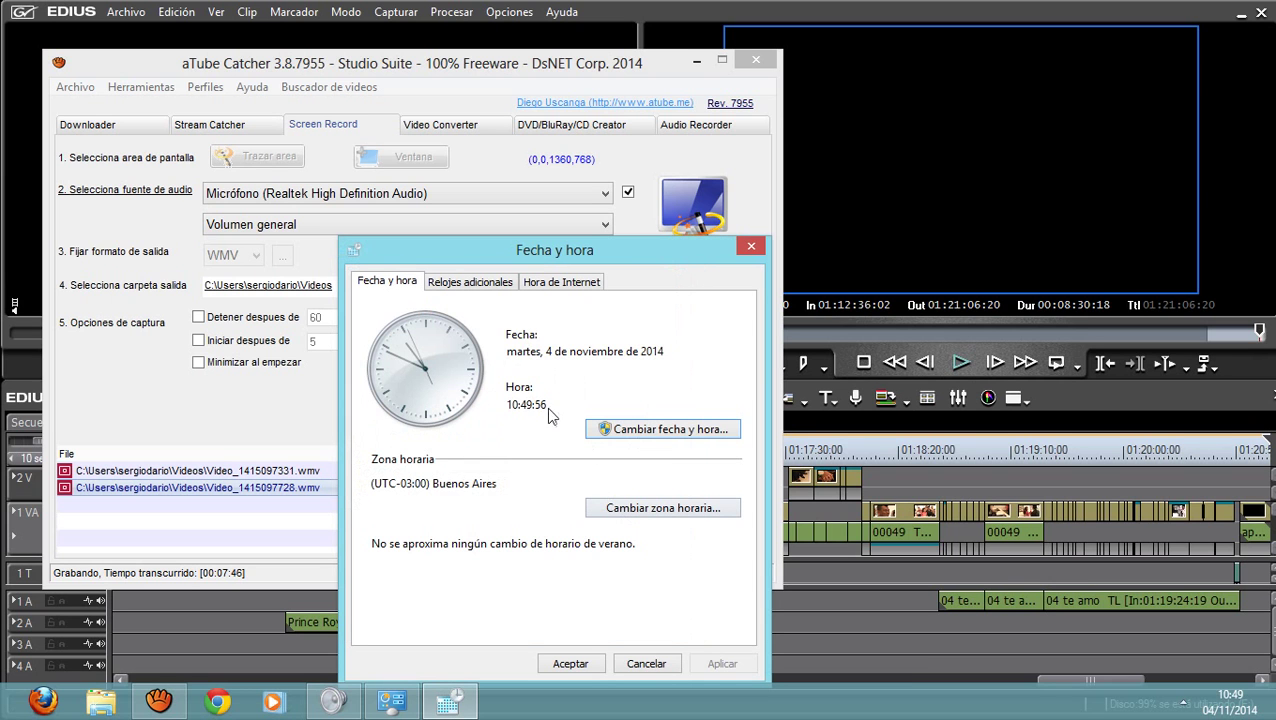
Highlight the current date text in the date and time settings, clear the selection and accept the dialog.
left_click_drag(565, 351, 705, 352)
left_click(586, 352)
left_click_drag(506, 351, 652, 352)
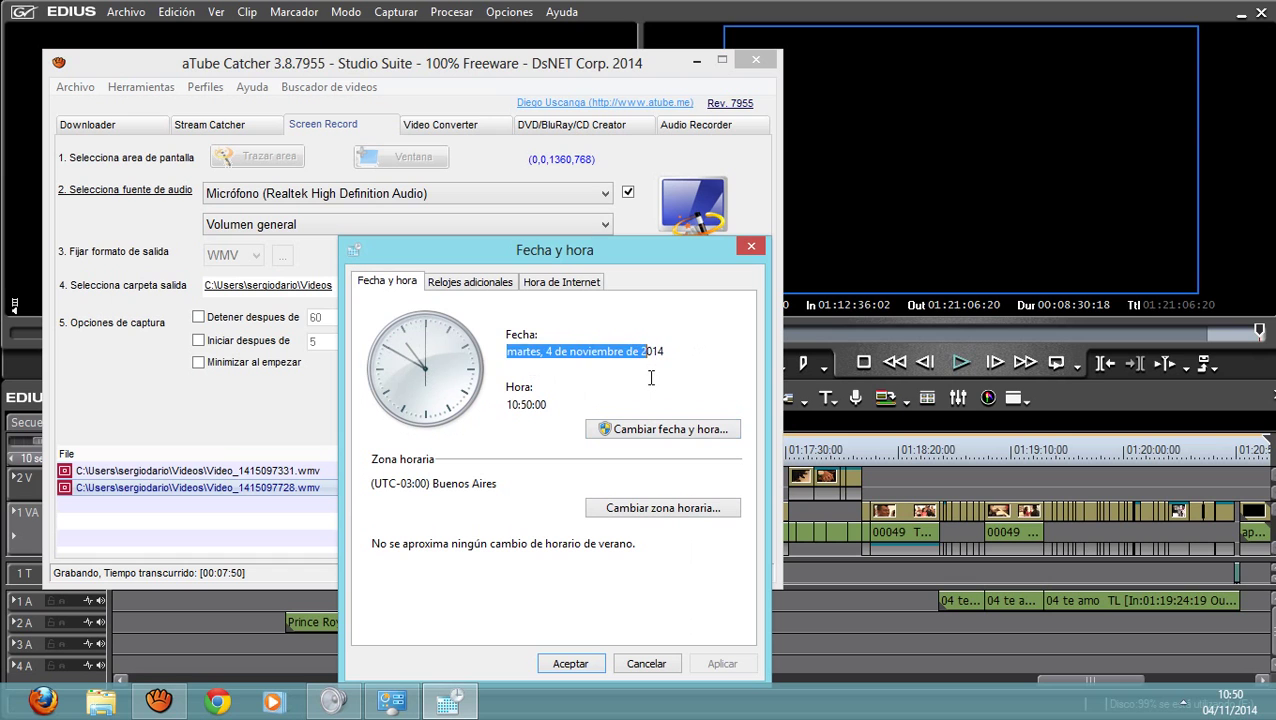
left_click(651, 356)
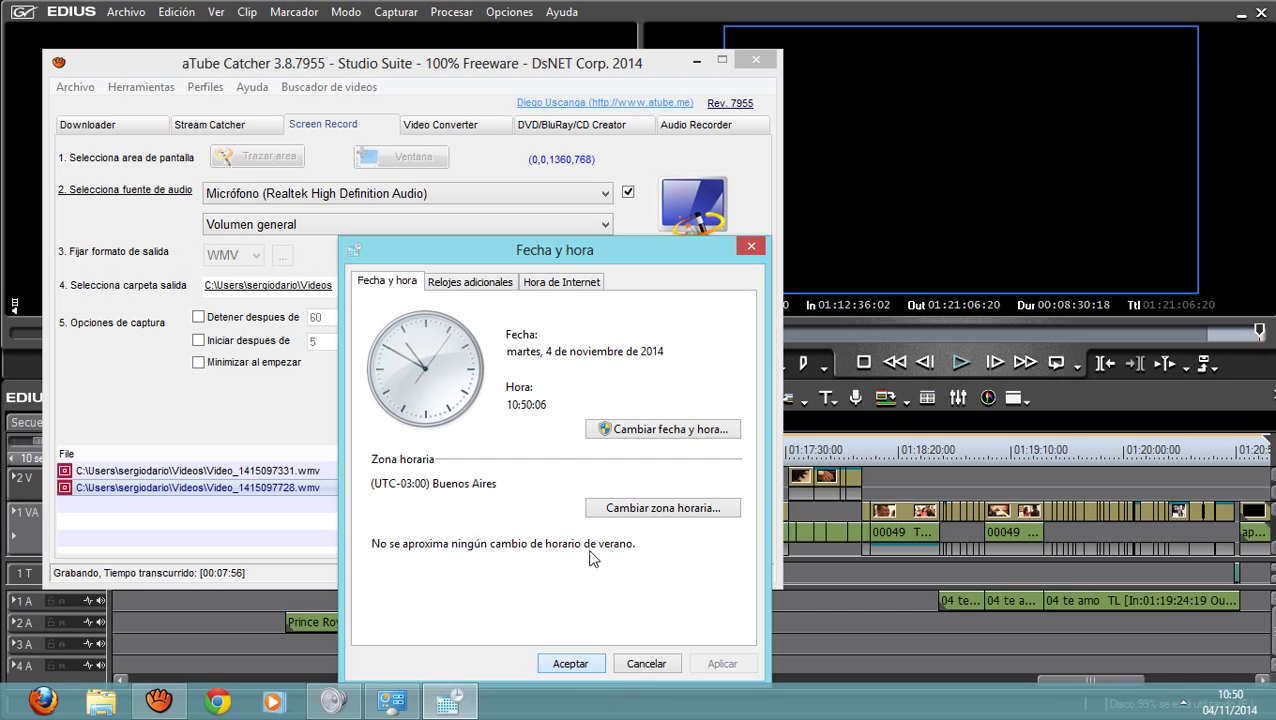
left_click(571, 664)
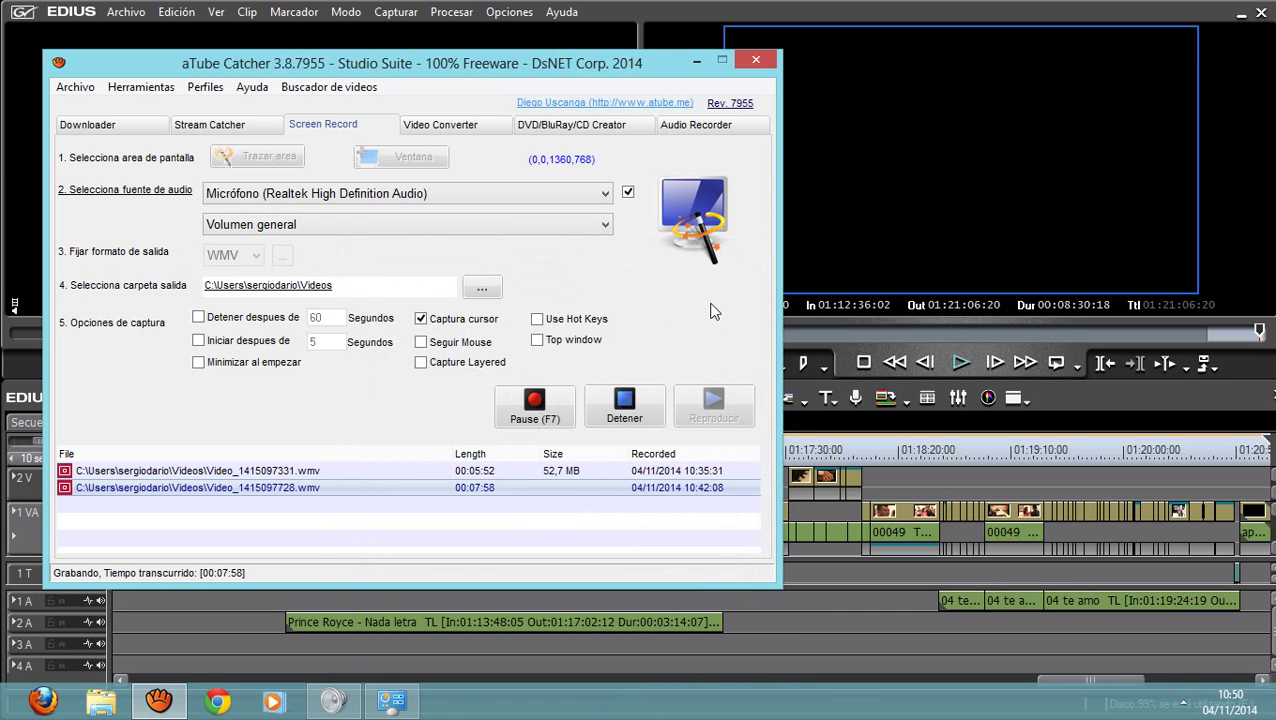